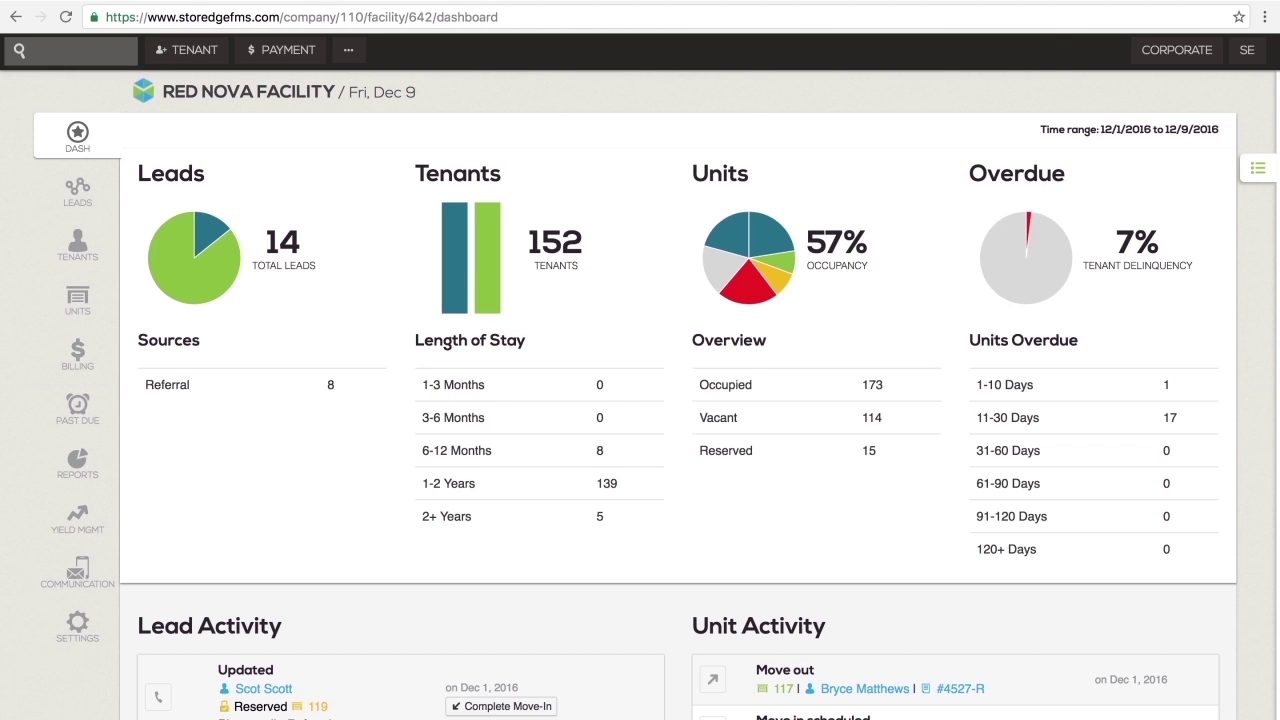
# Step: Open the lead wanting move-in on Dec 8 and review its rental and marketing information
pyautogui.scroll(-5, 640, 400)
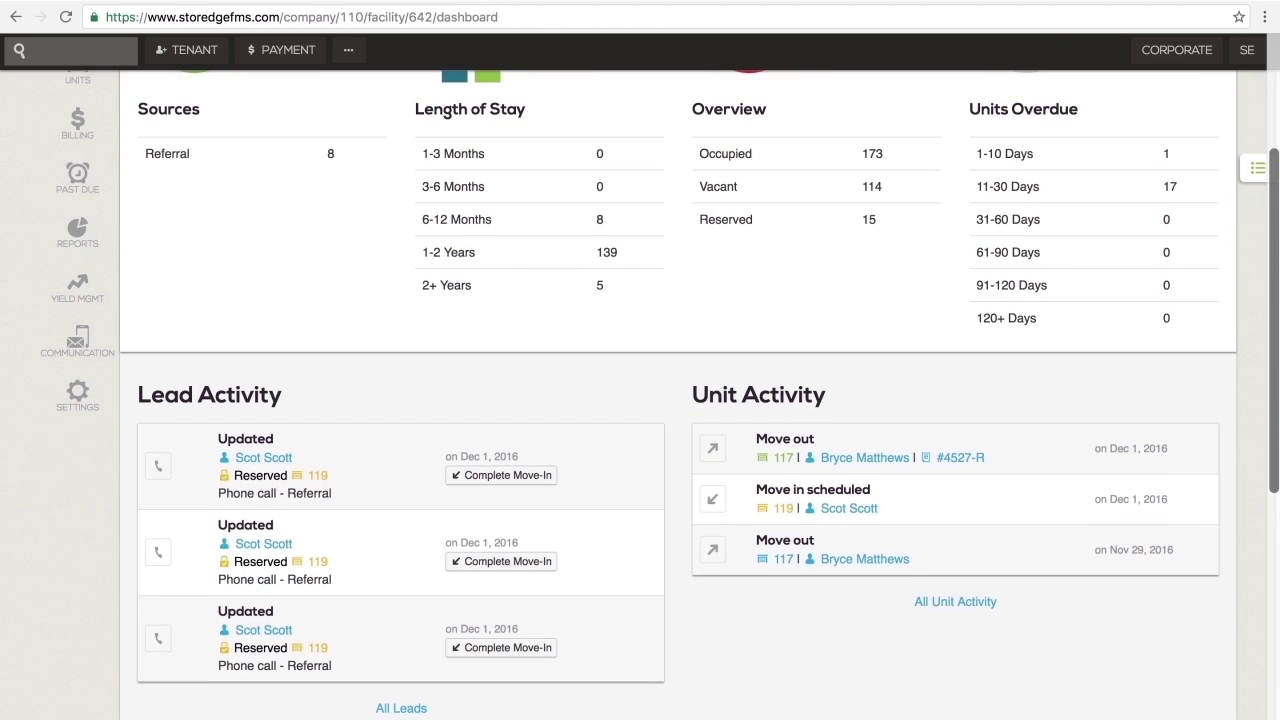
pyautogui.scroll(-5, 640, 400)
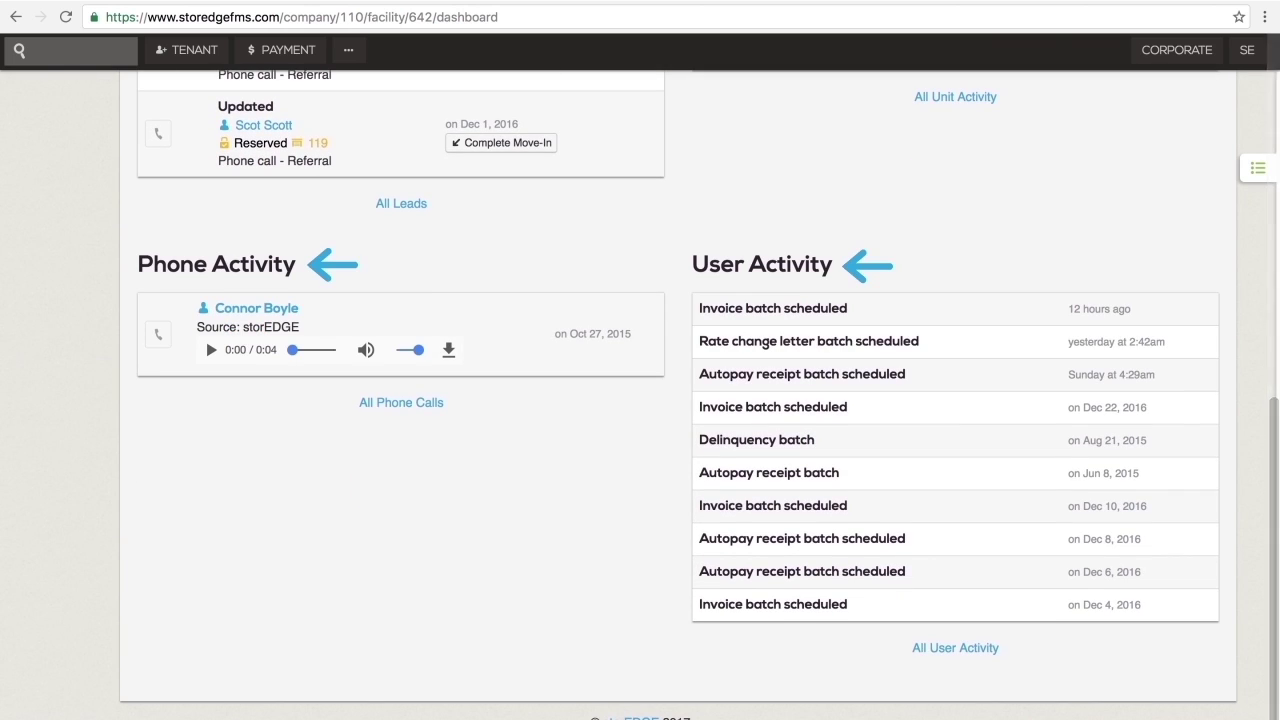
pyautogui.scroll(4, 640, 400)
pyautogui.scroll(3, 640, 400)
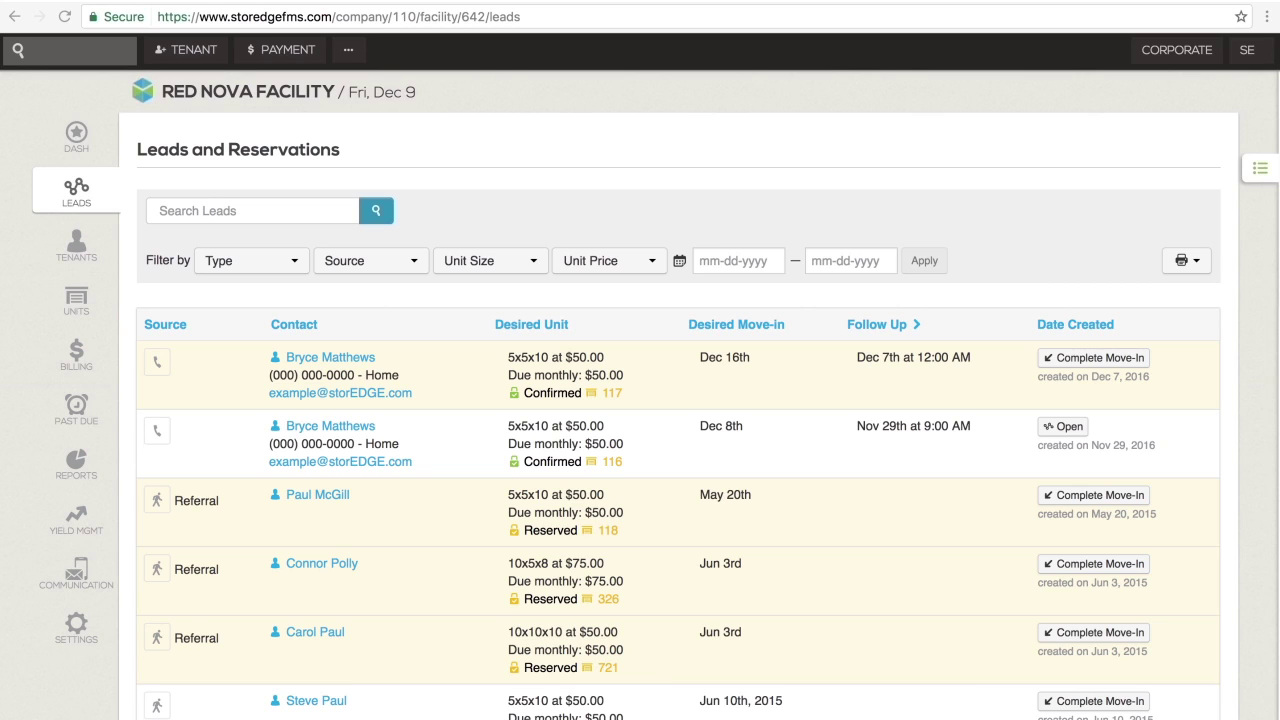
pyautogui.click(1065, 427)
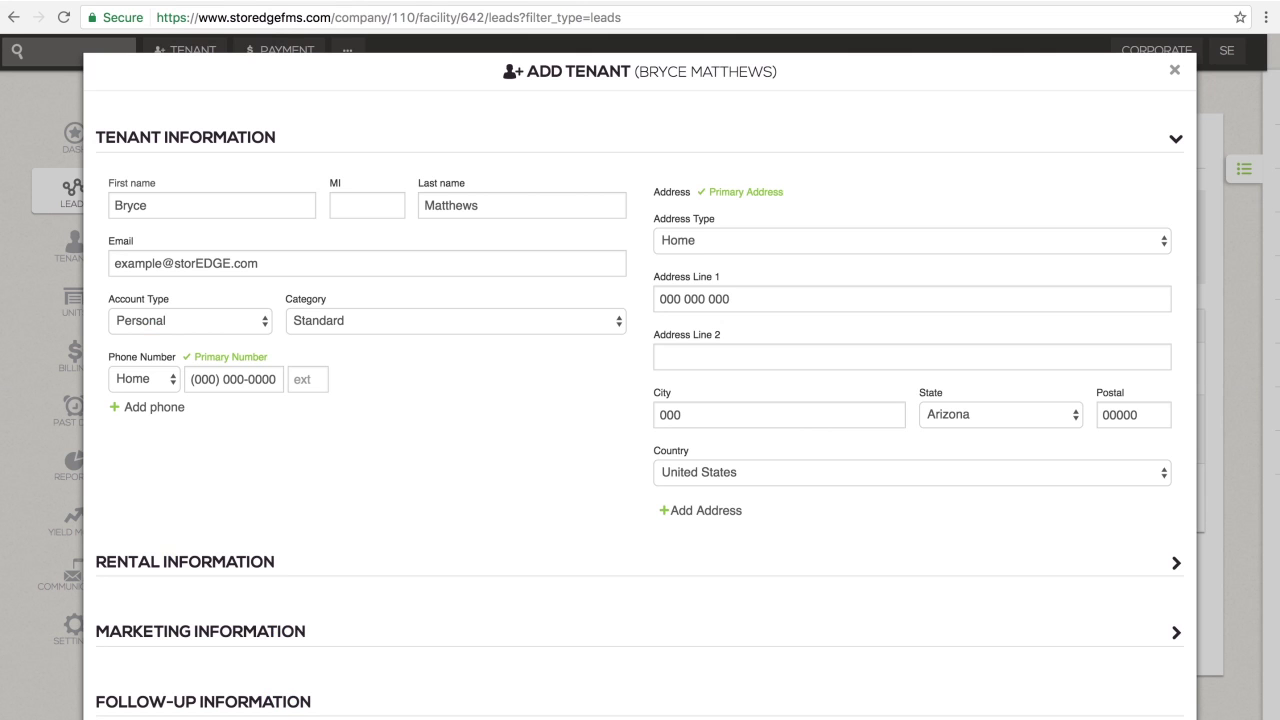
pyautogui.click(1177, 565)
pyautogui.scroll(-10, 1219, 398)
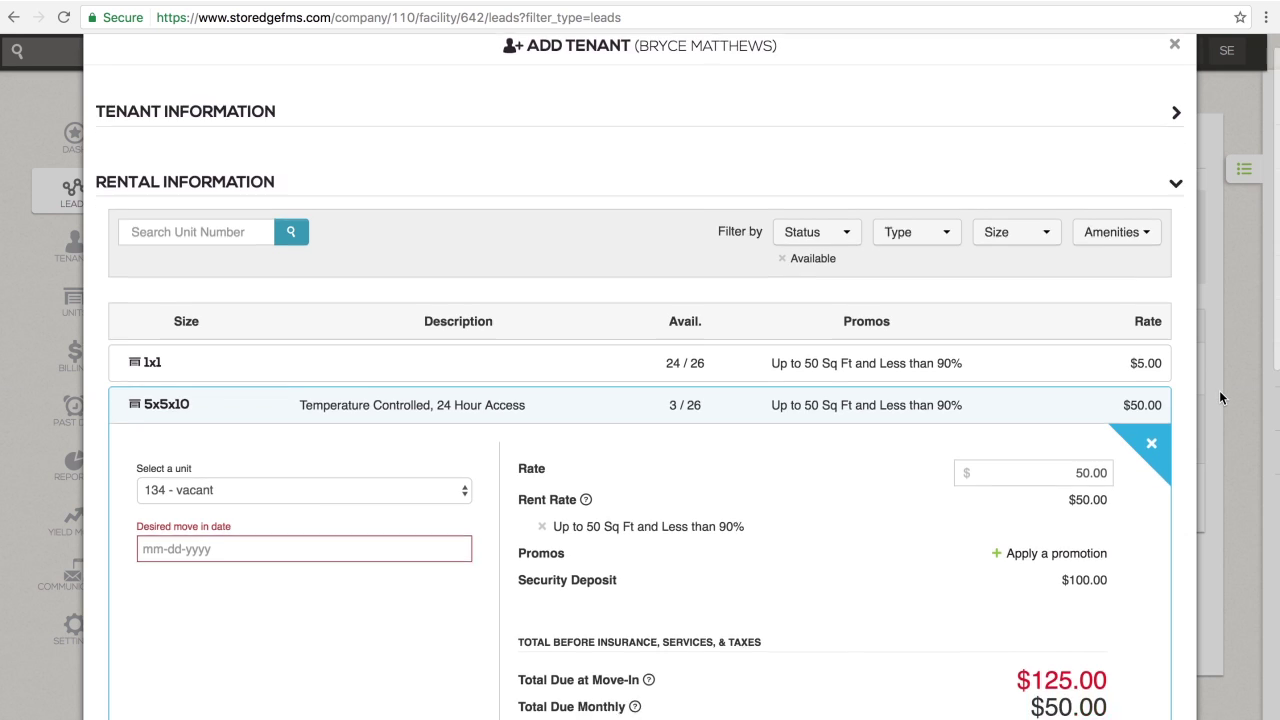
pyautogui.scroll(-4, 1219, 398)
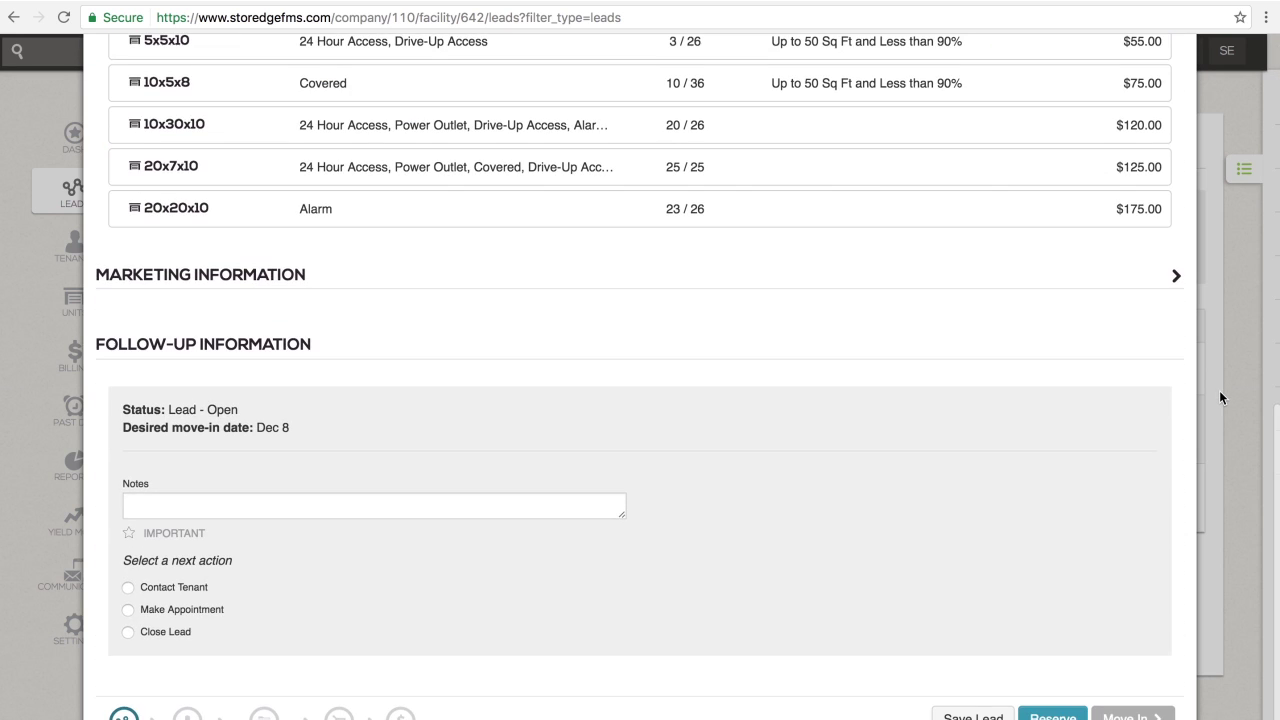
pyautogui.click(1176, 278)
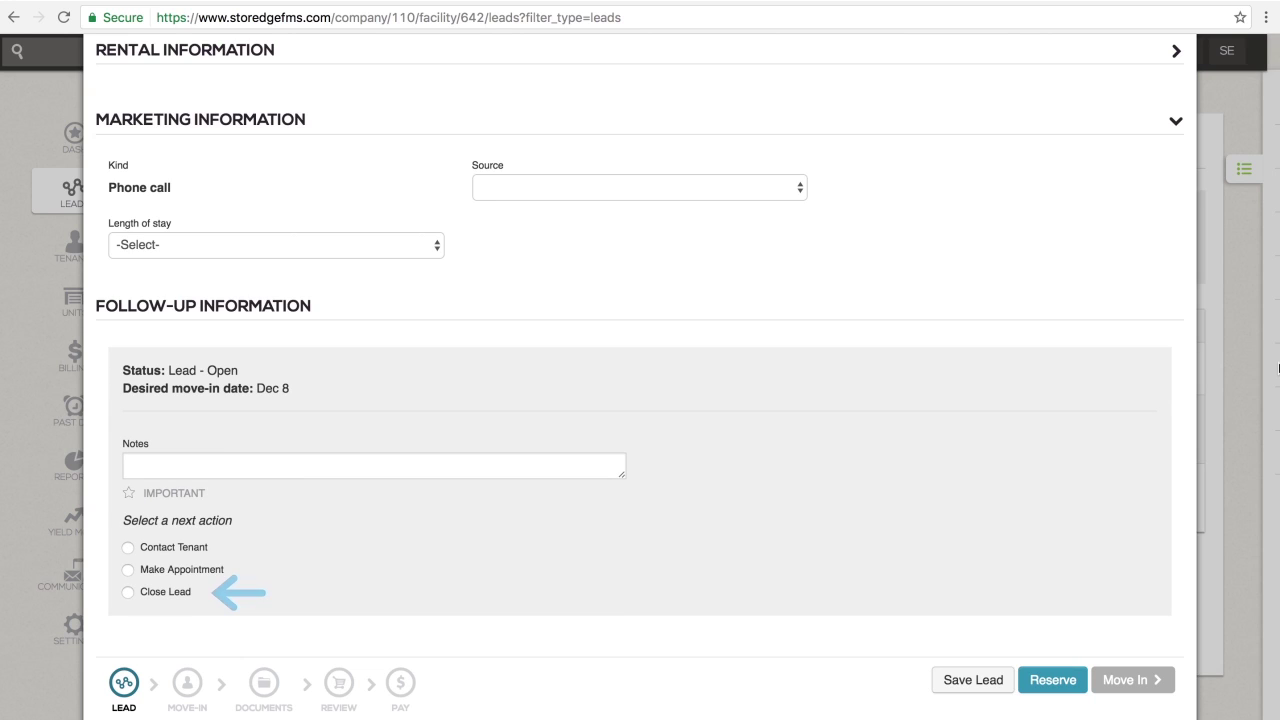
# Step: Close the lead with reason Reservation expired, then show the current Tenants list
pyautogui.click(127, 592)
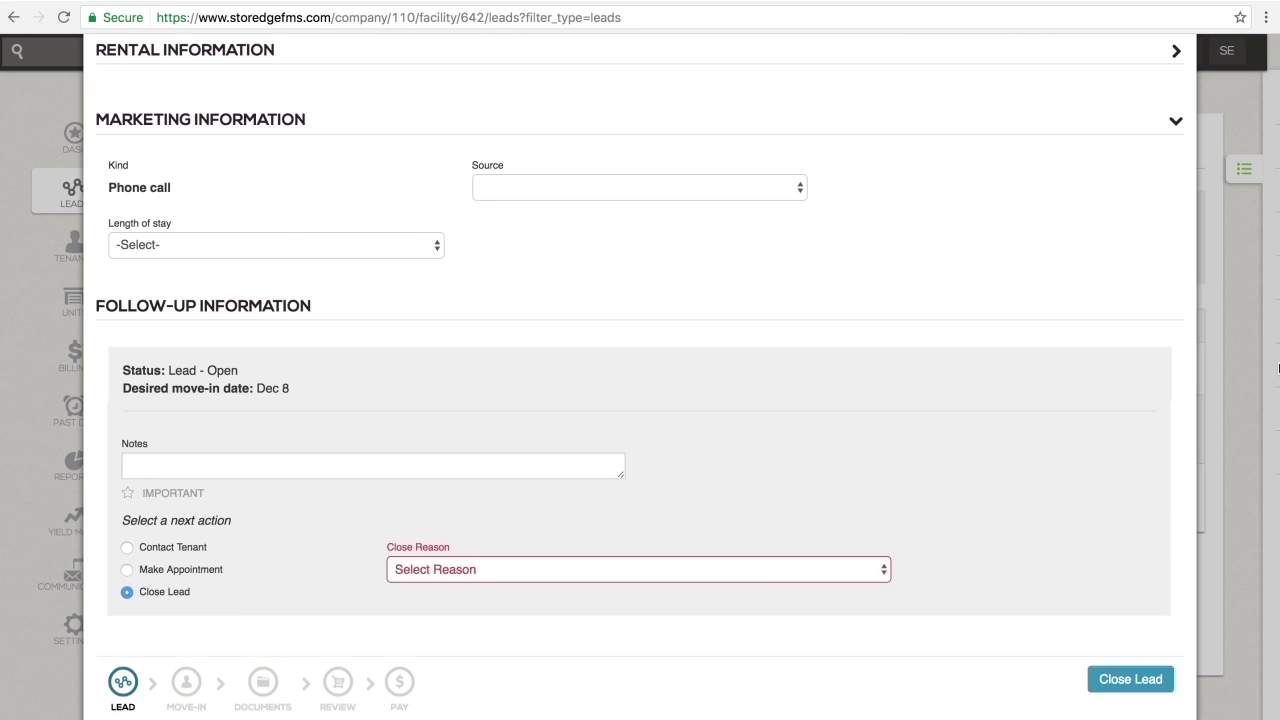
pyautogui.click(500, 569)
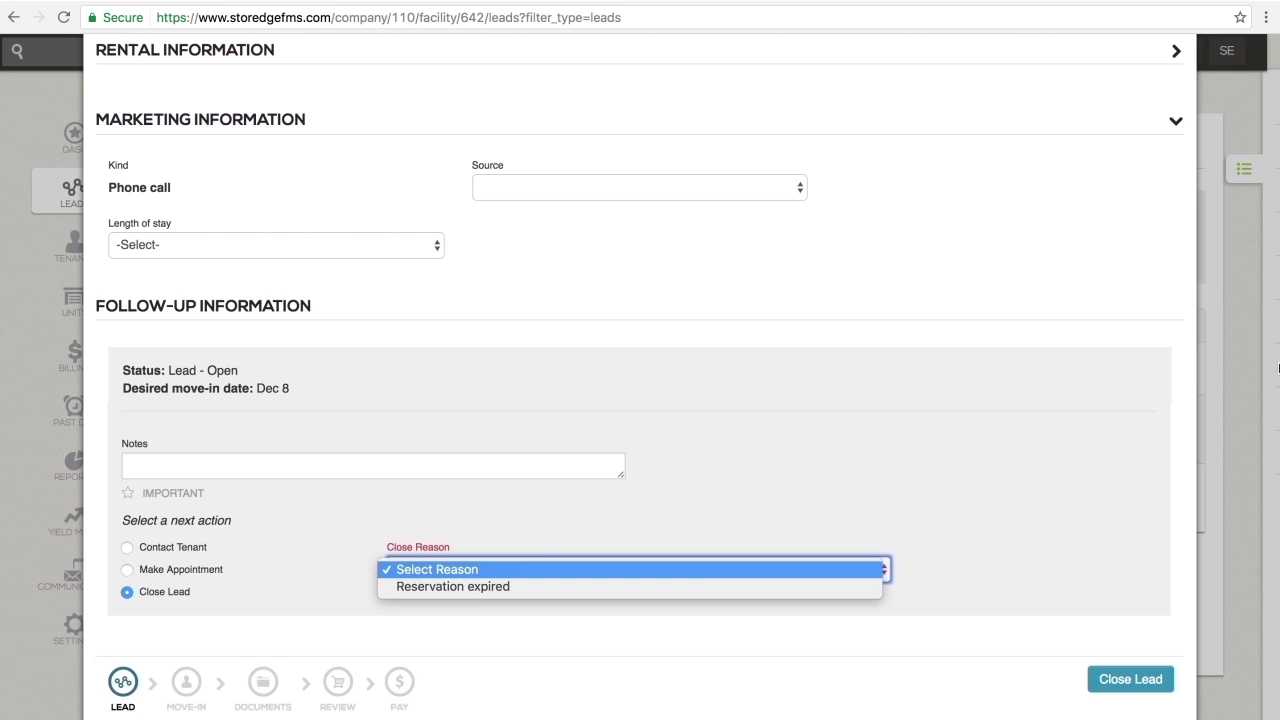
pyautogui.click(453, 586)
pyautogui.click(1134, 695)
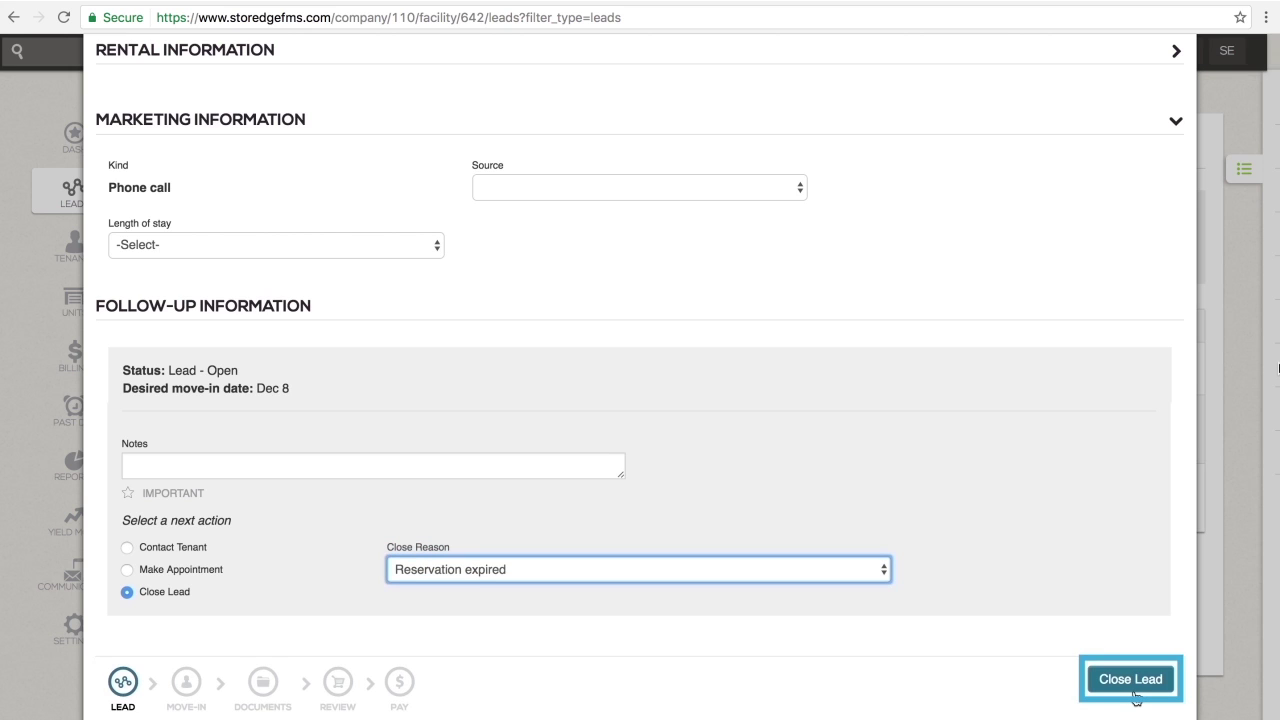
pyautogui.click(1131, 681)
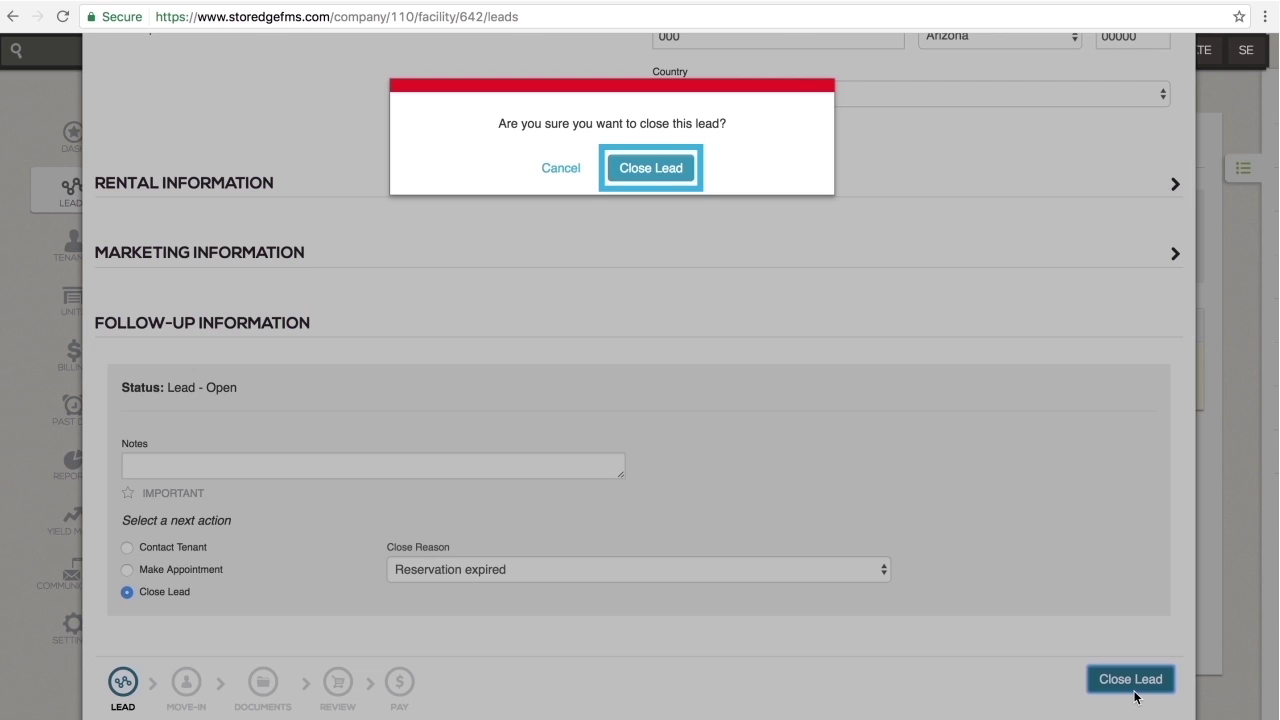
pyautogui.click(650, 172)
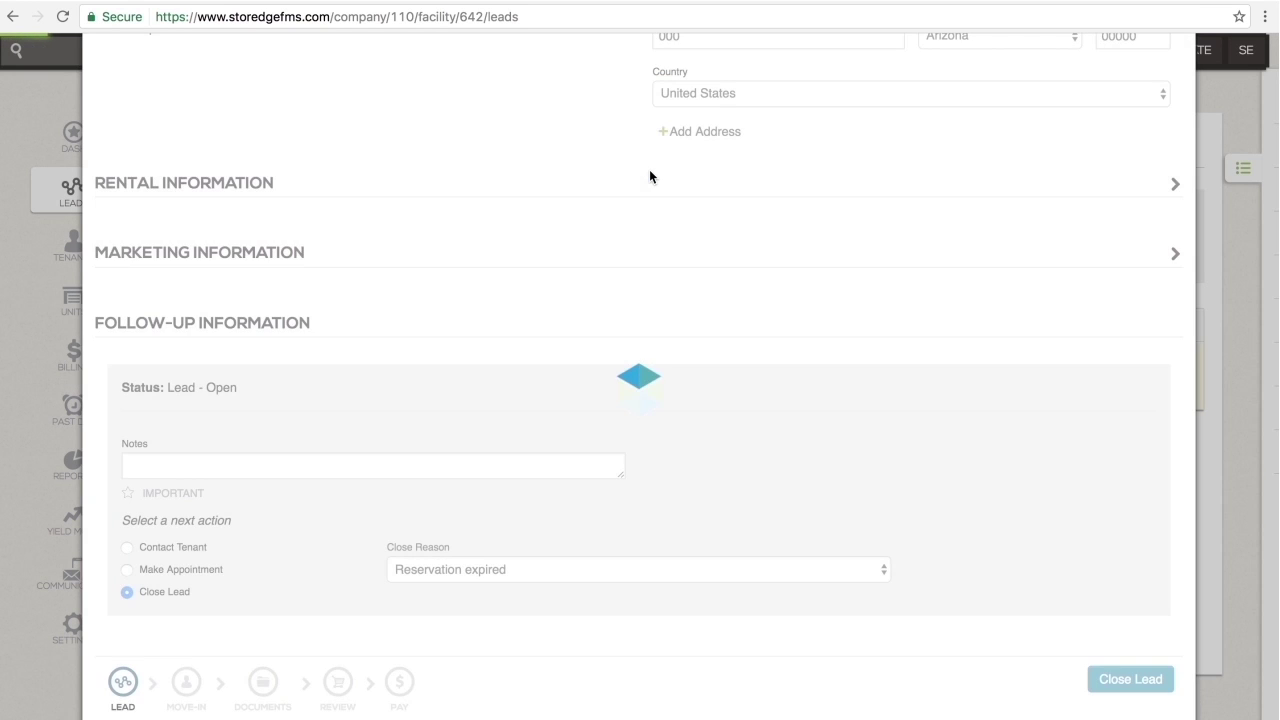
pyautogui.click(1012, 283)
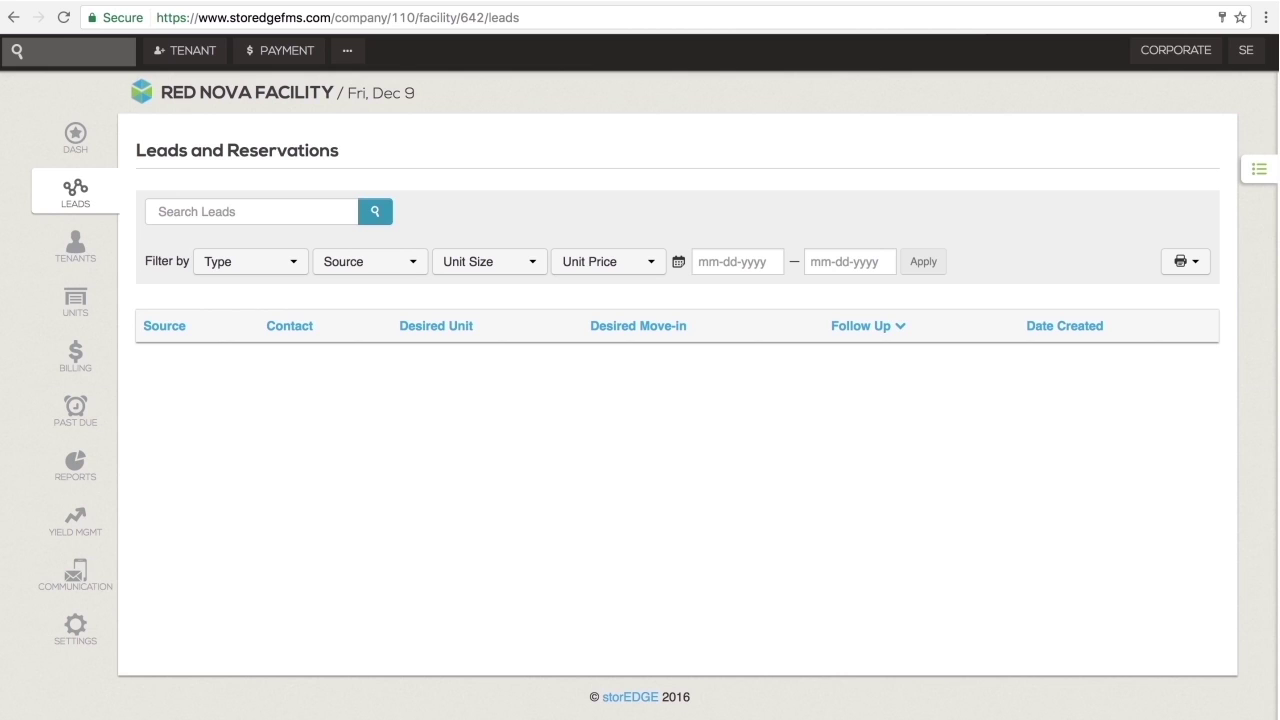
pyautogui.click(75, 247)
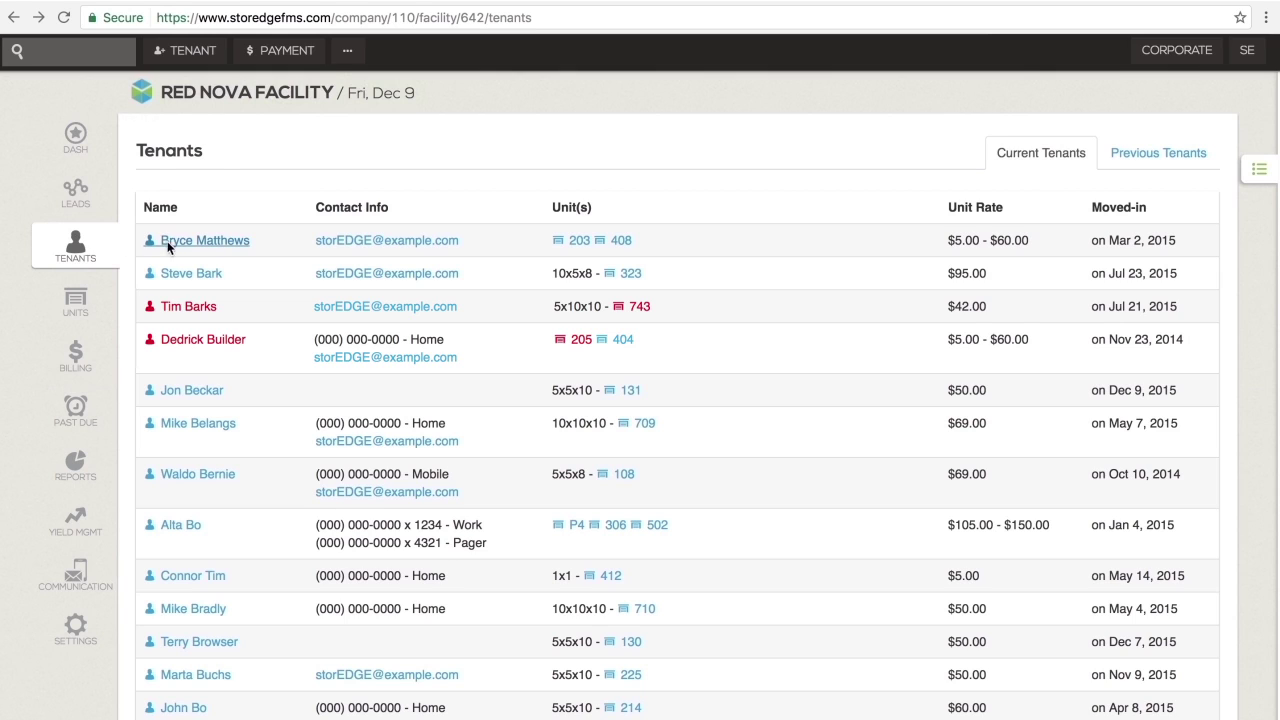
# Step: Open the first tenant's record, then search by name for the unit 232 tenant and open their record
pyautogui.moveTo(174, 245)
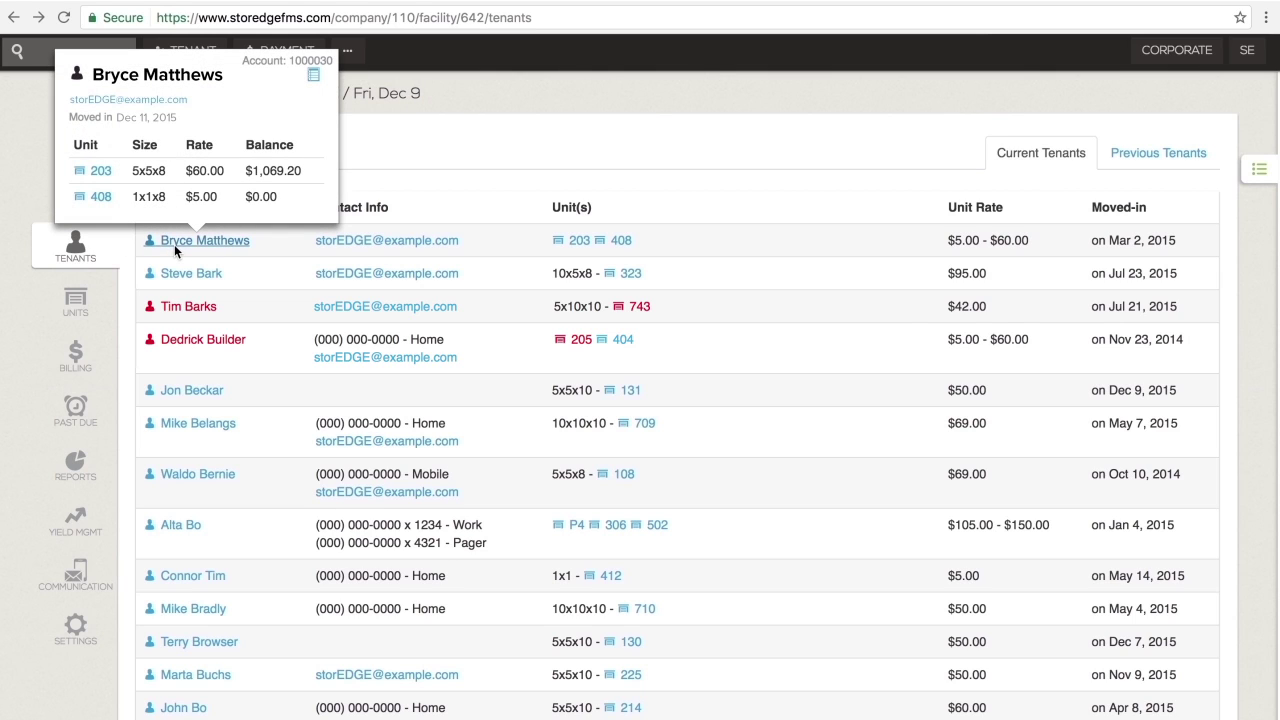
pyautogui.click(174, 244)
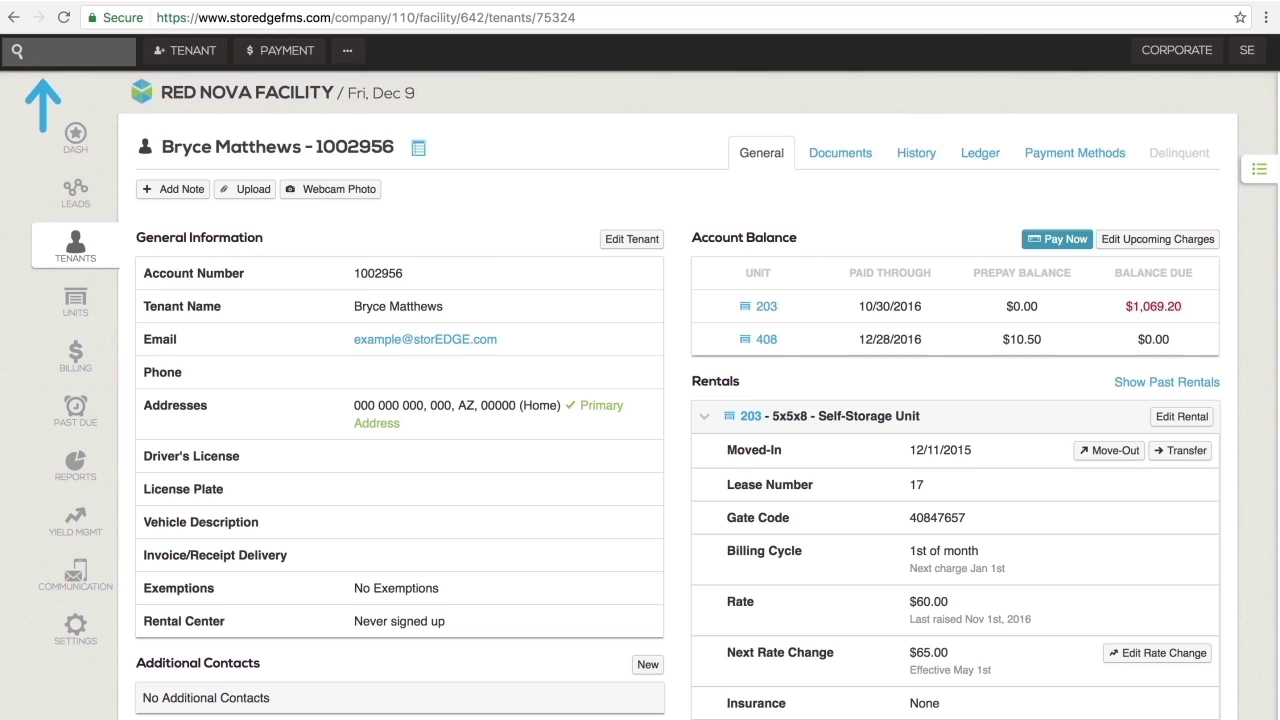
pyautogui.click(99, 61)
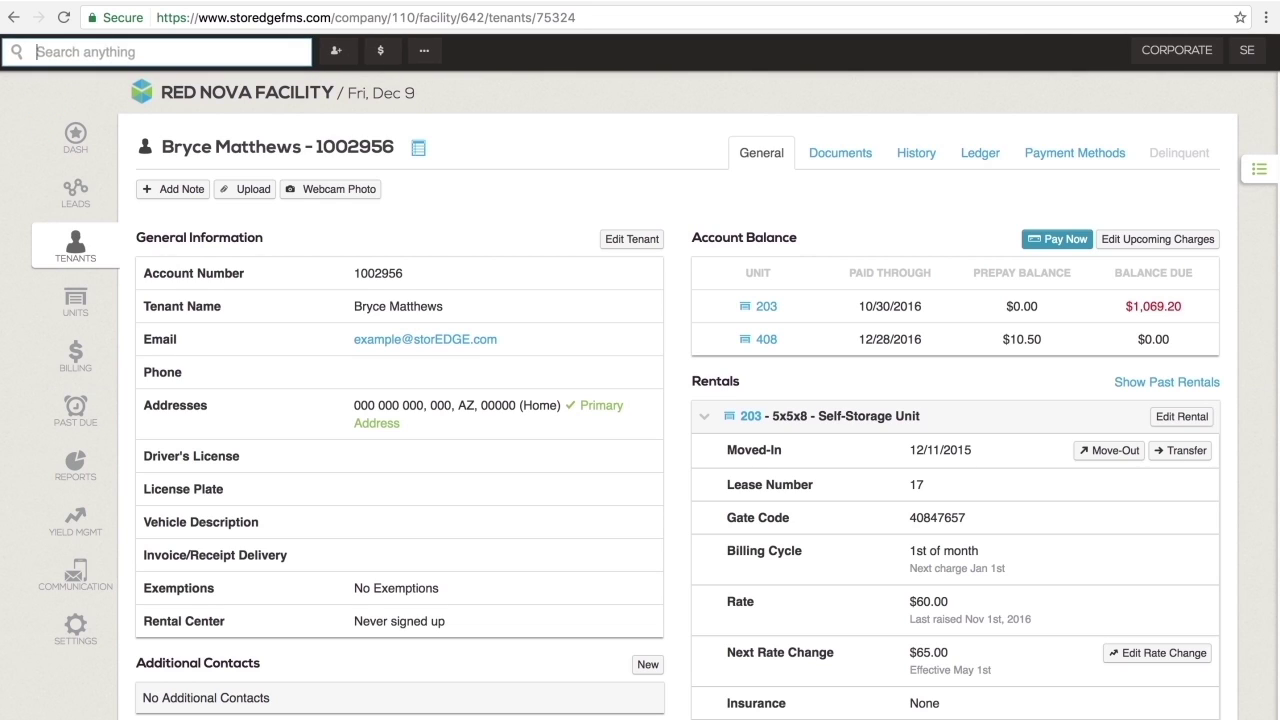
pyautogui.write('thomas')
pyautogui.press('Down')
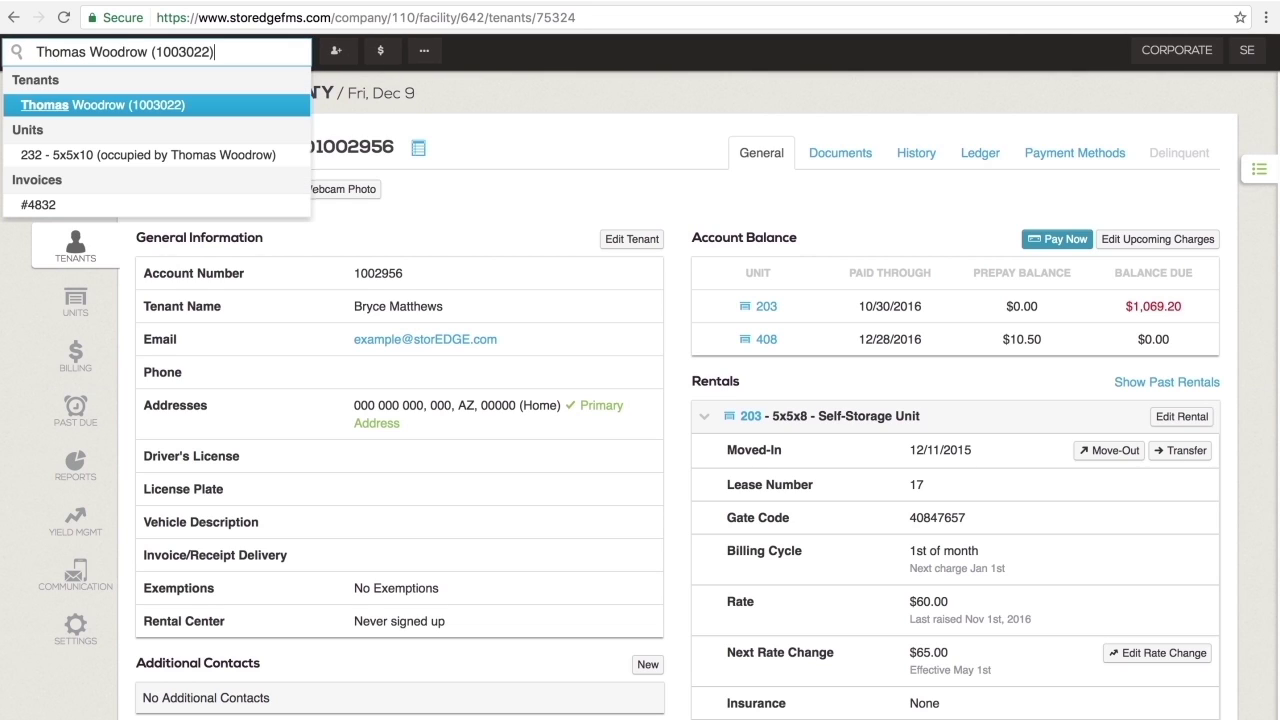
pyautogui.press('Return')
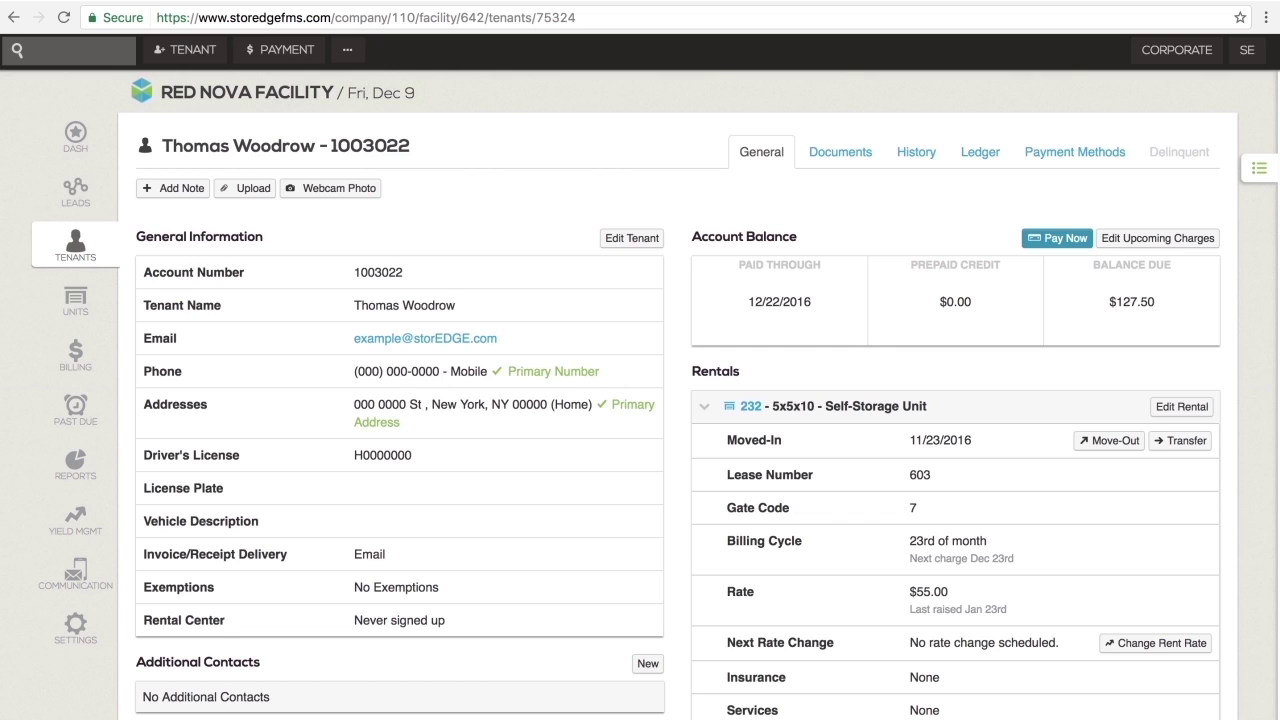
pyautogui.click(75, 300)
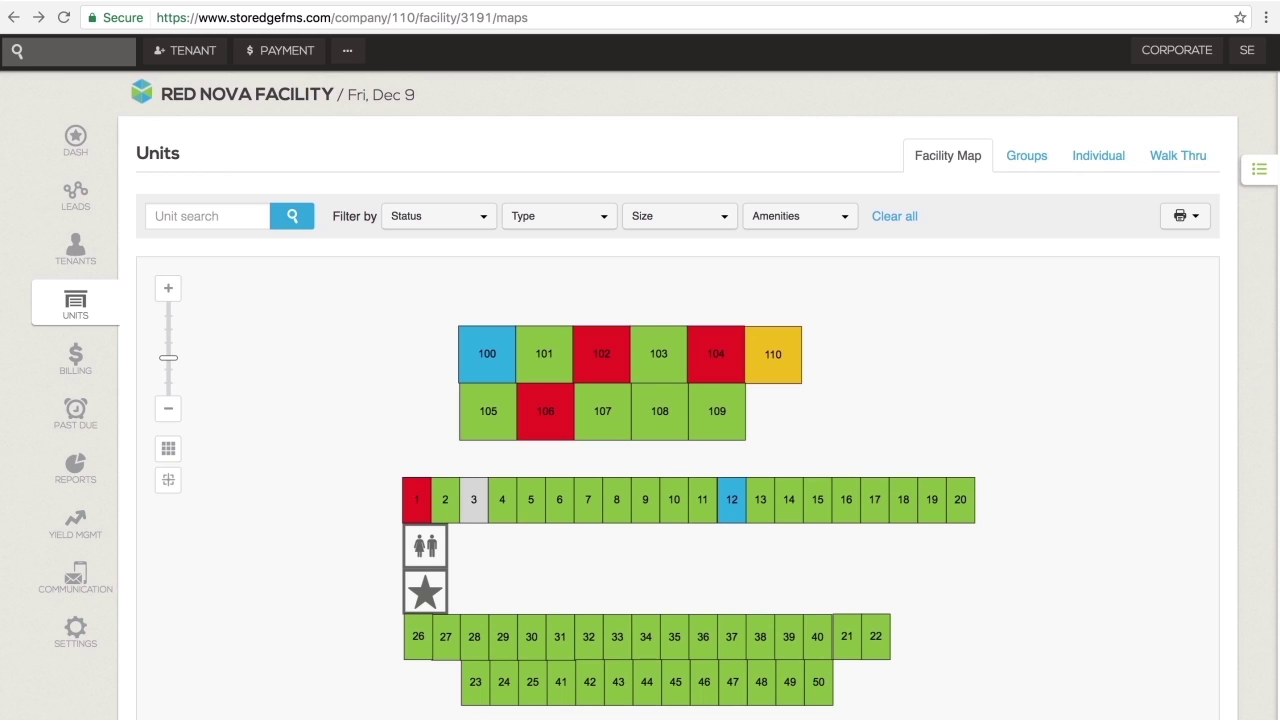
# Step: Inspect units 100, 101, 102, 110 and 3 on the facility map, then switch to the Groups view
pyautogui.click(487, 358)
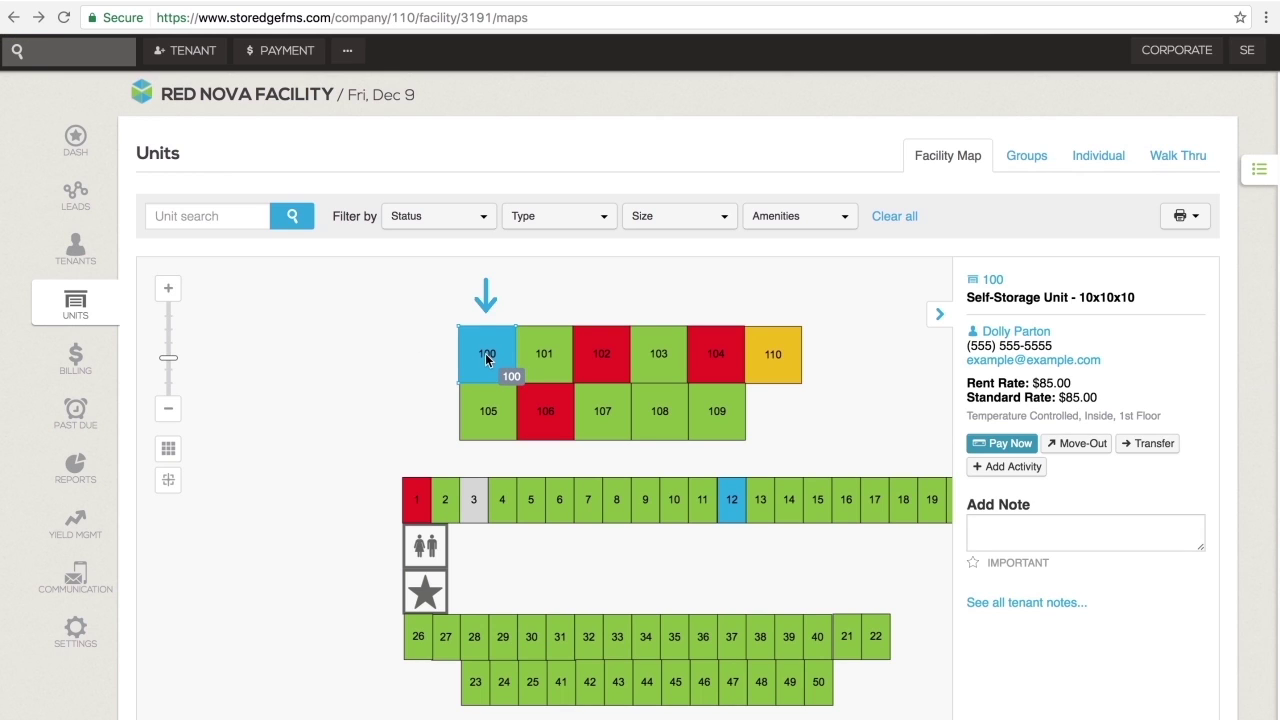
pyautogui.click(548, 360)
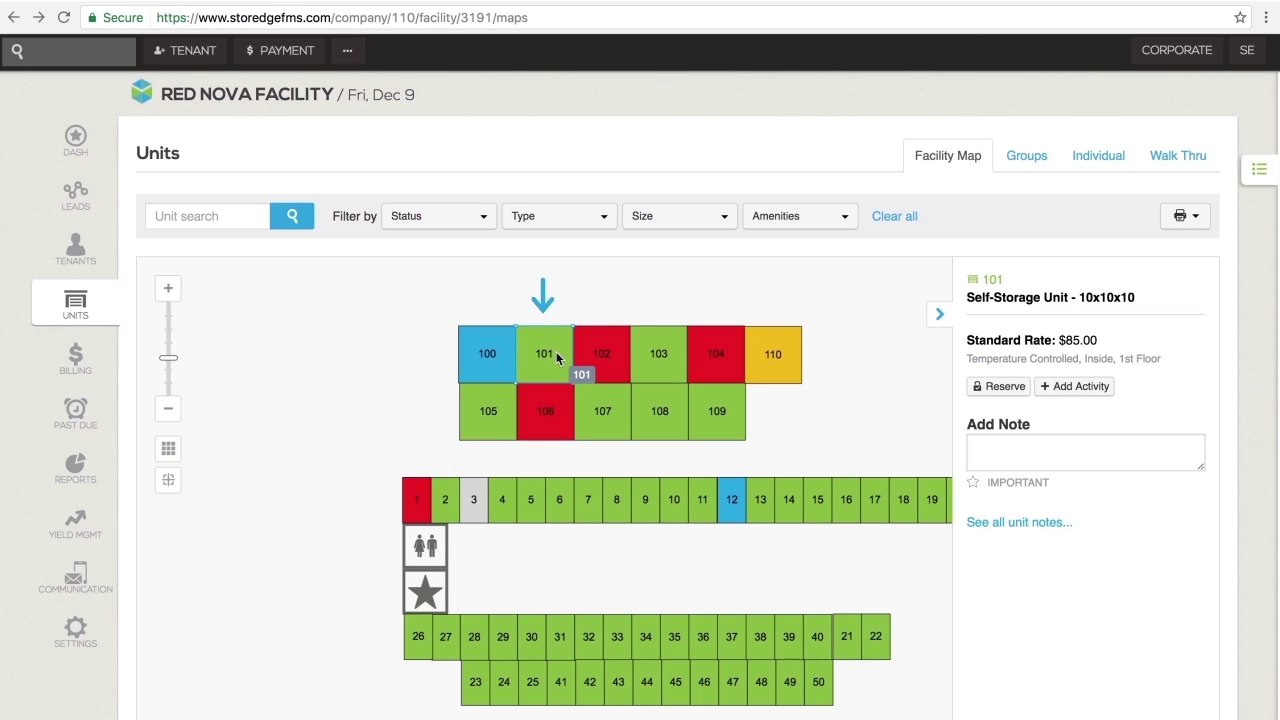
pyautogui.click(596, 358)
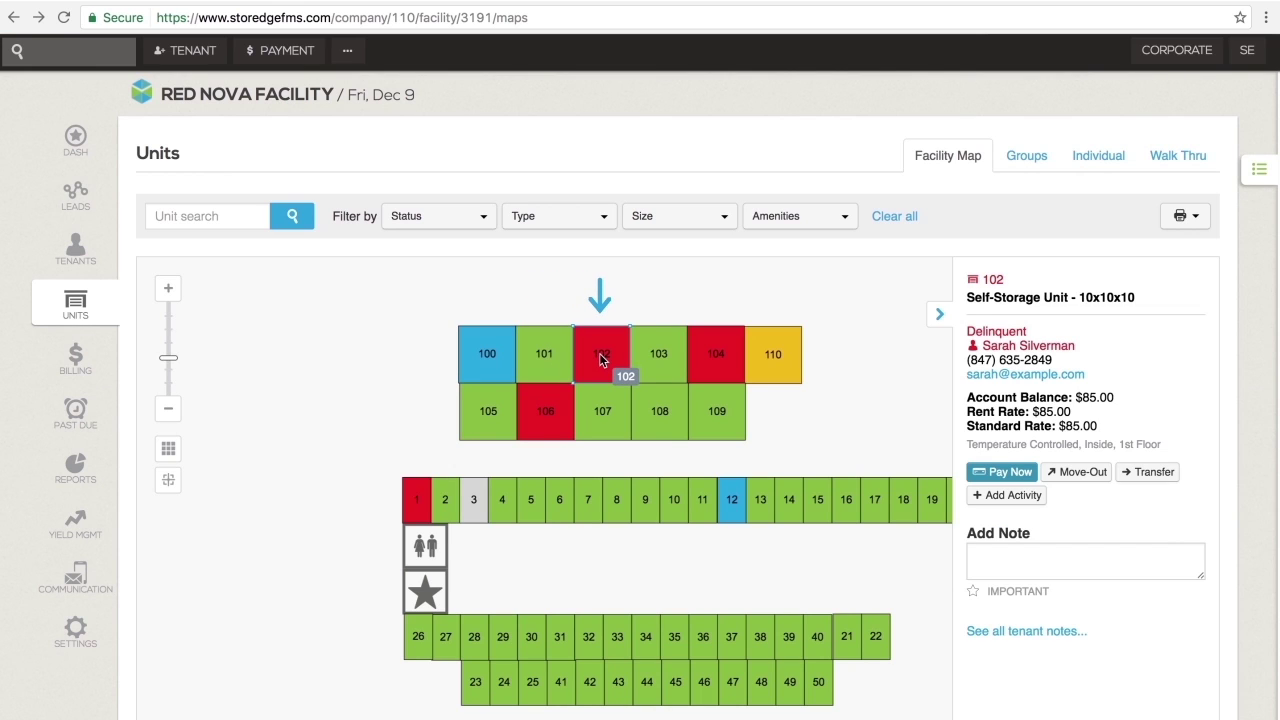
pyautogui.click(772, 354)
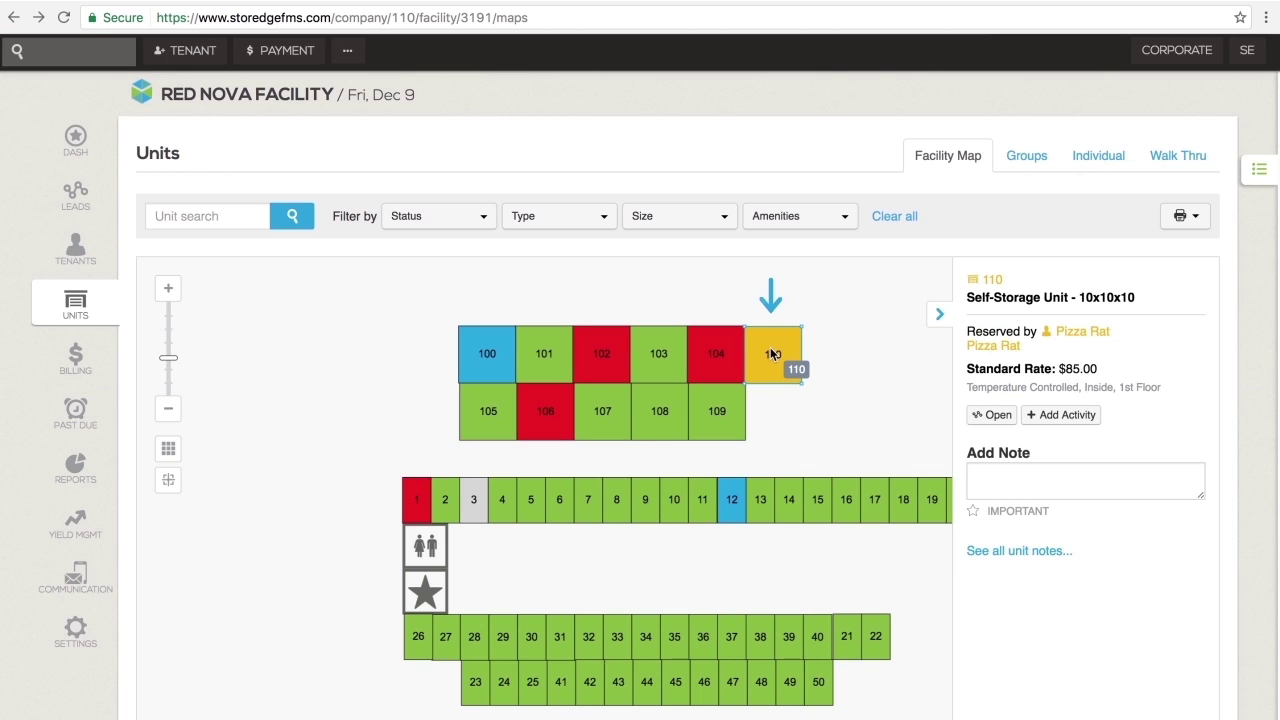
pyautogui.click(464, 507)
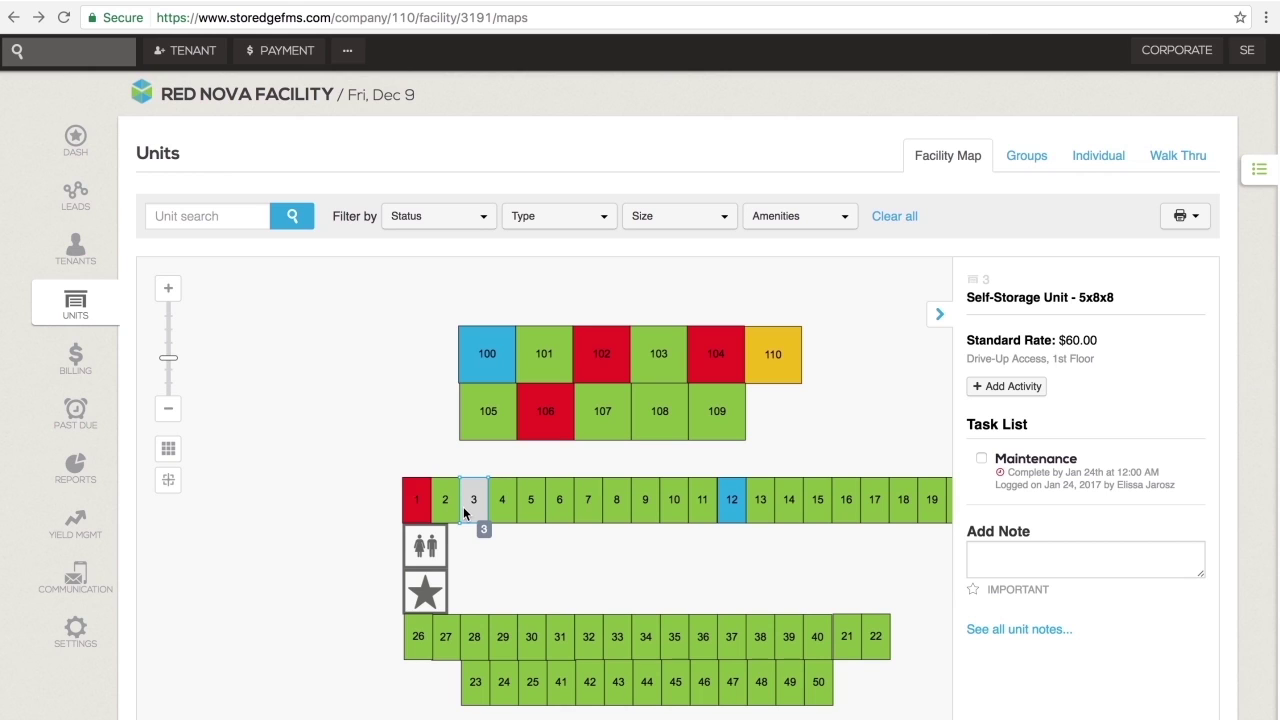
pyautogui.click(1027, 158)
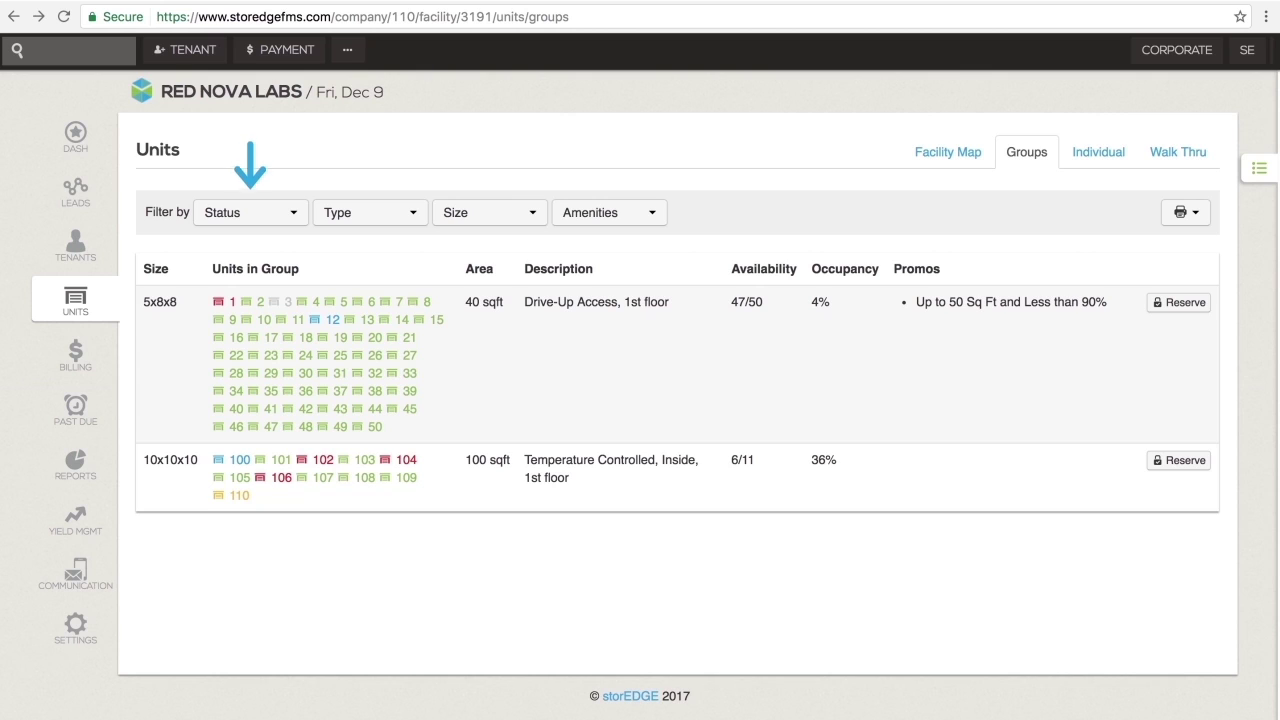
# Step: Filter the unit groups to Vacant status and open vacant Unit 2
pyautogui.click(286, 214)
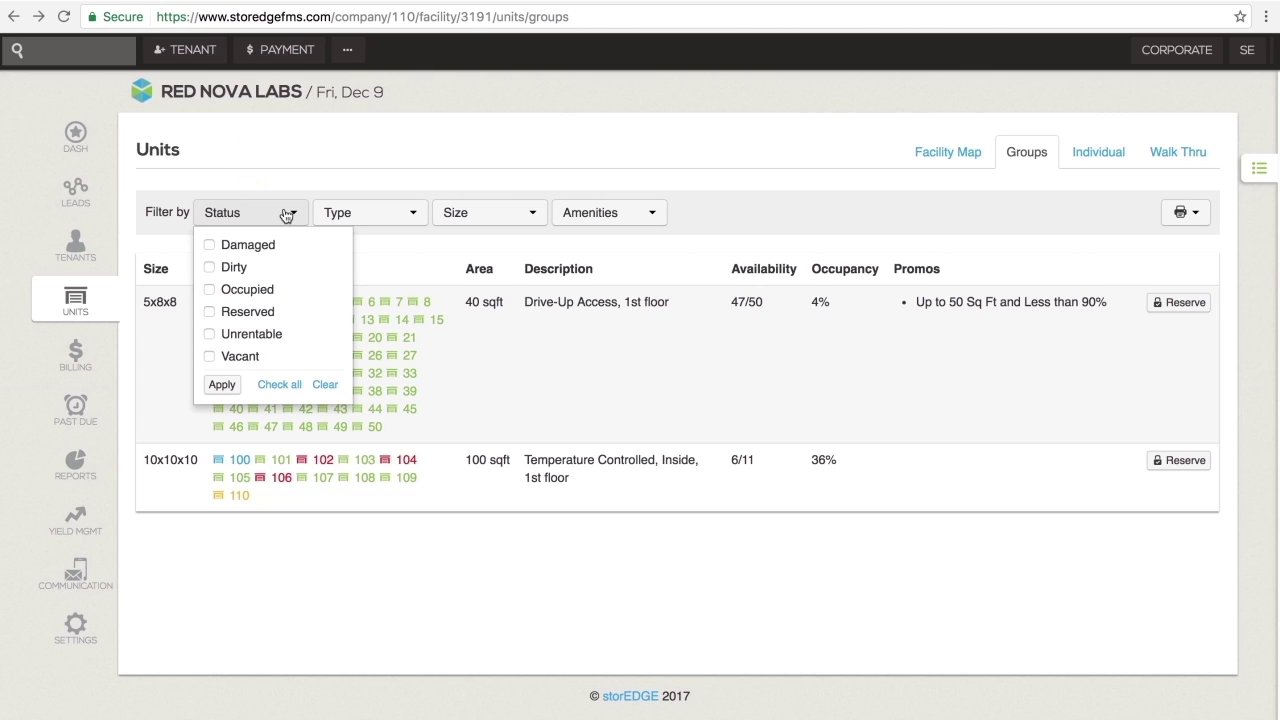
pyautogui.click(209, 357)
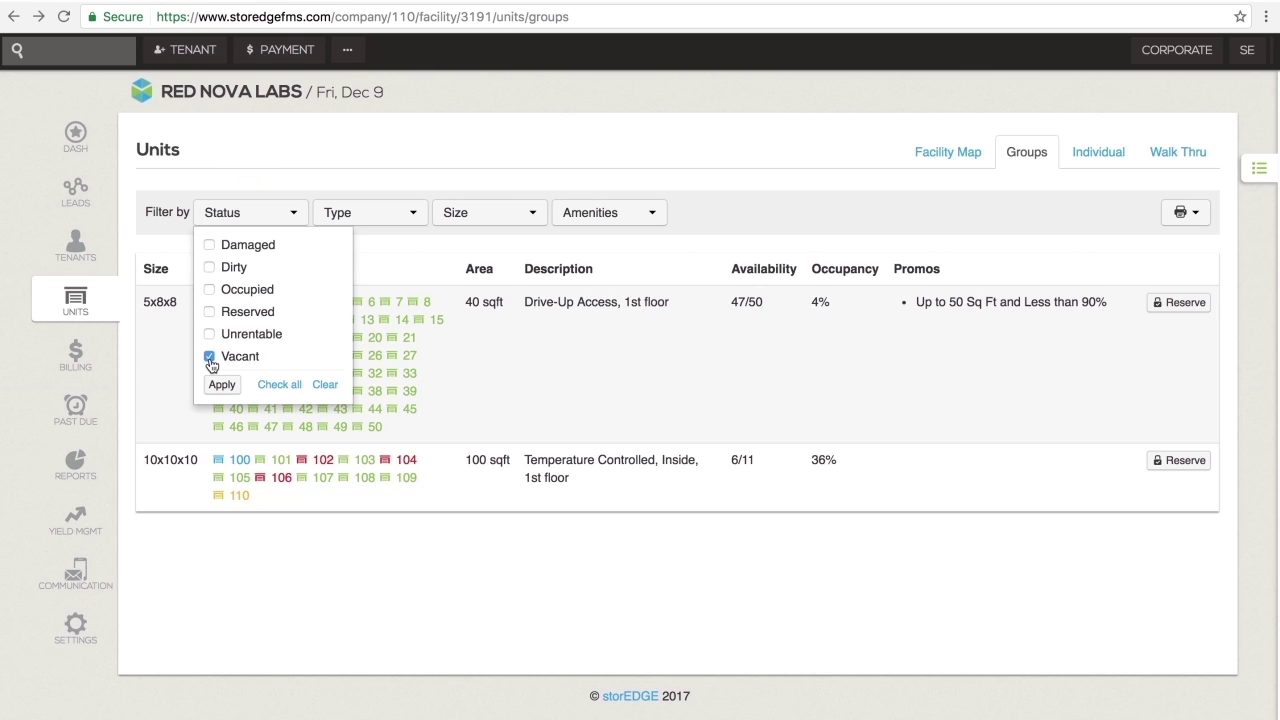
pyautogui.click(222, 385)
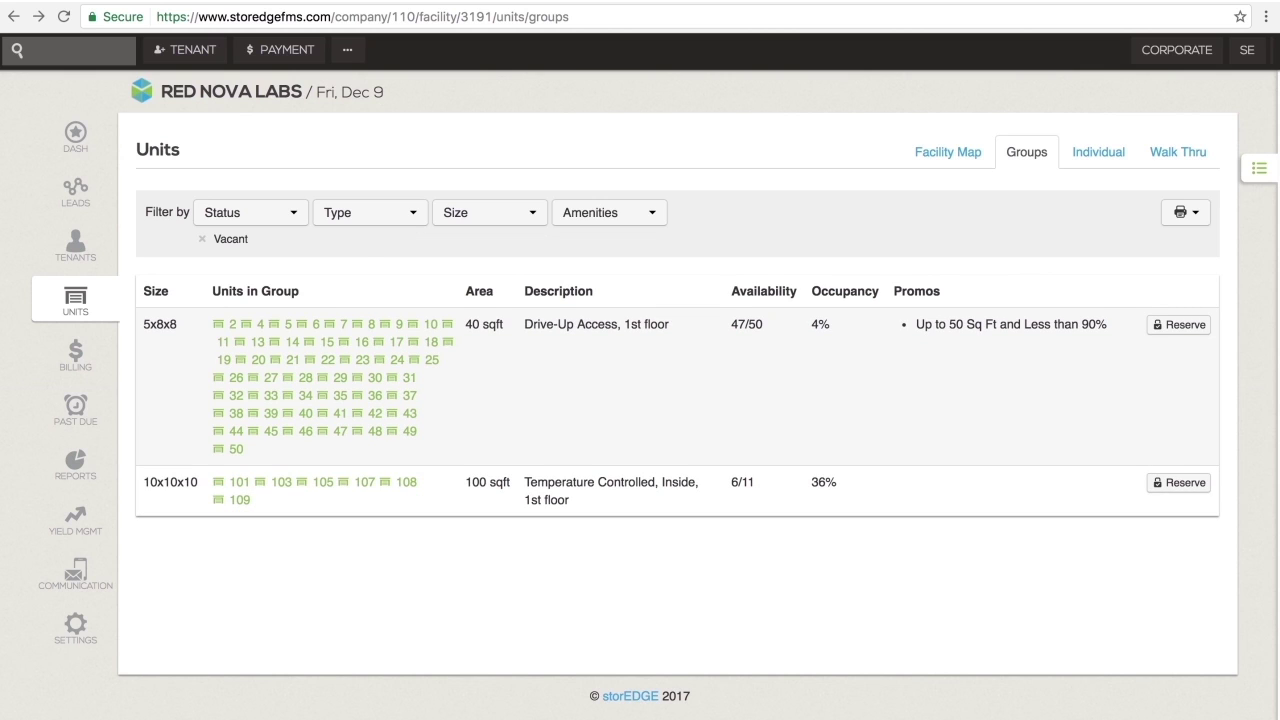
pyautogui.moveTo(230, 328)
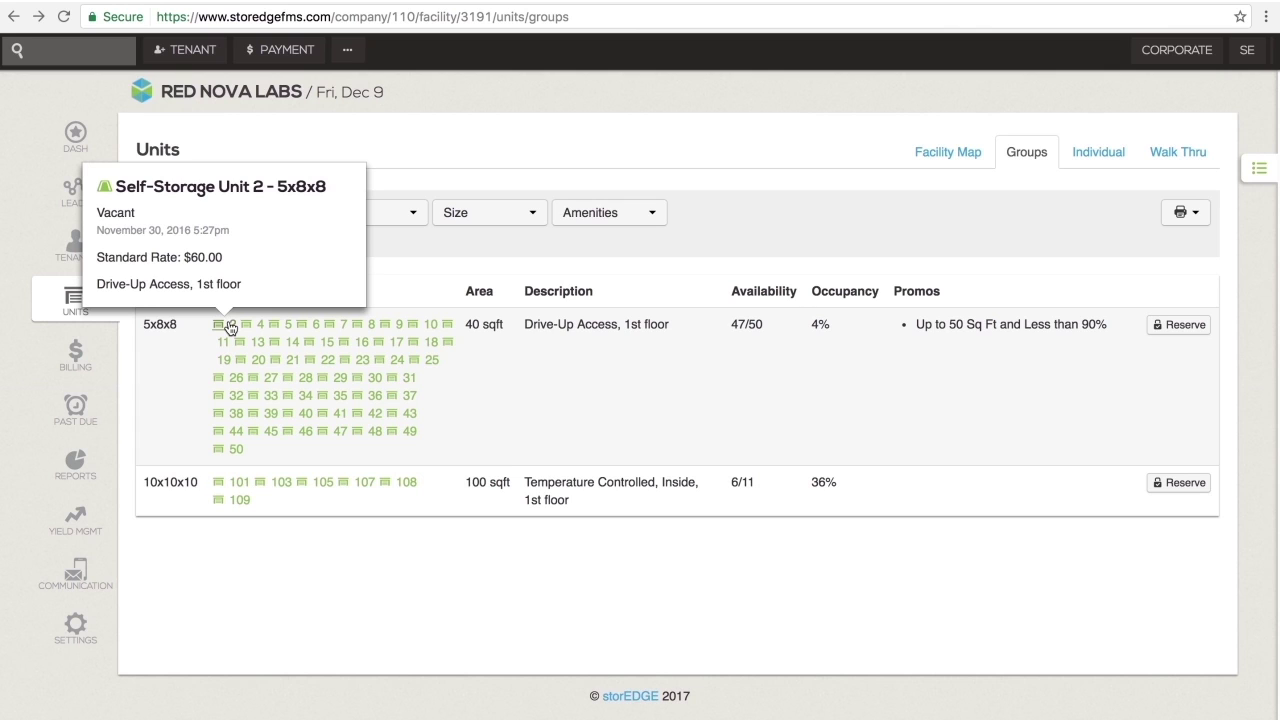
pyautogui.click(230, 326)
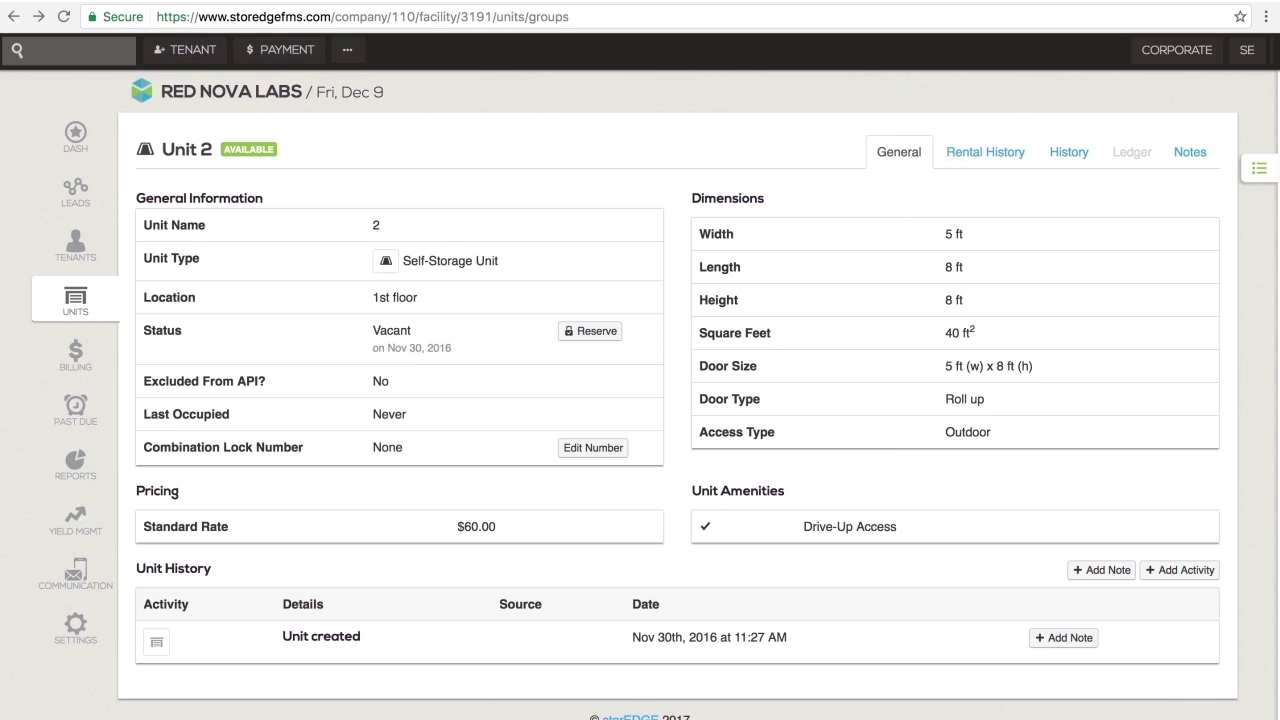
# Step: Search for a tenant by name to open their account, then look up and open Unit 204
pyautogui.write('Bryce')
pyautogui.press('Down')
pyautogui.press('Down')
pyautogui.press('Down')
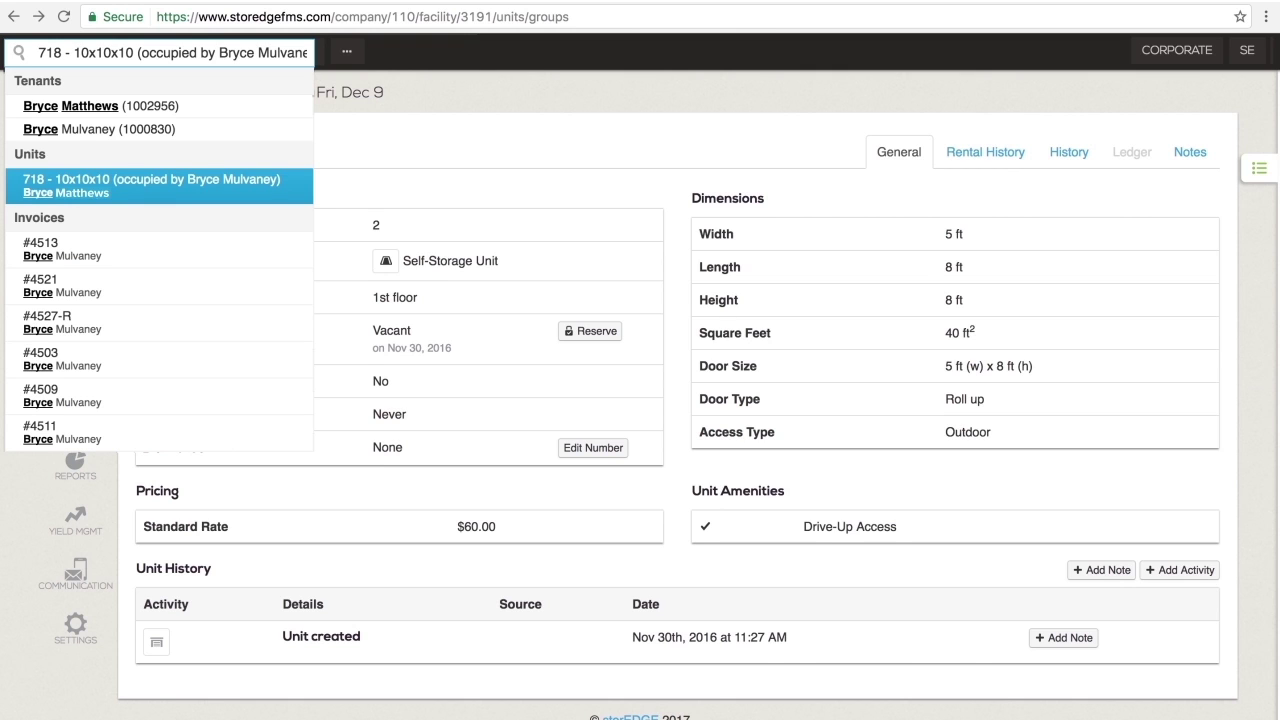
pyautogui.press('Return')
pyautogui.write('204')
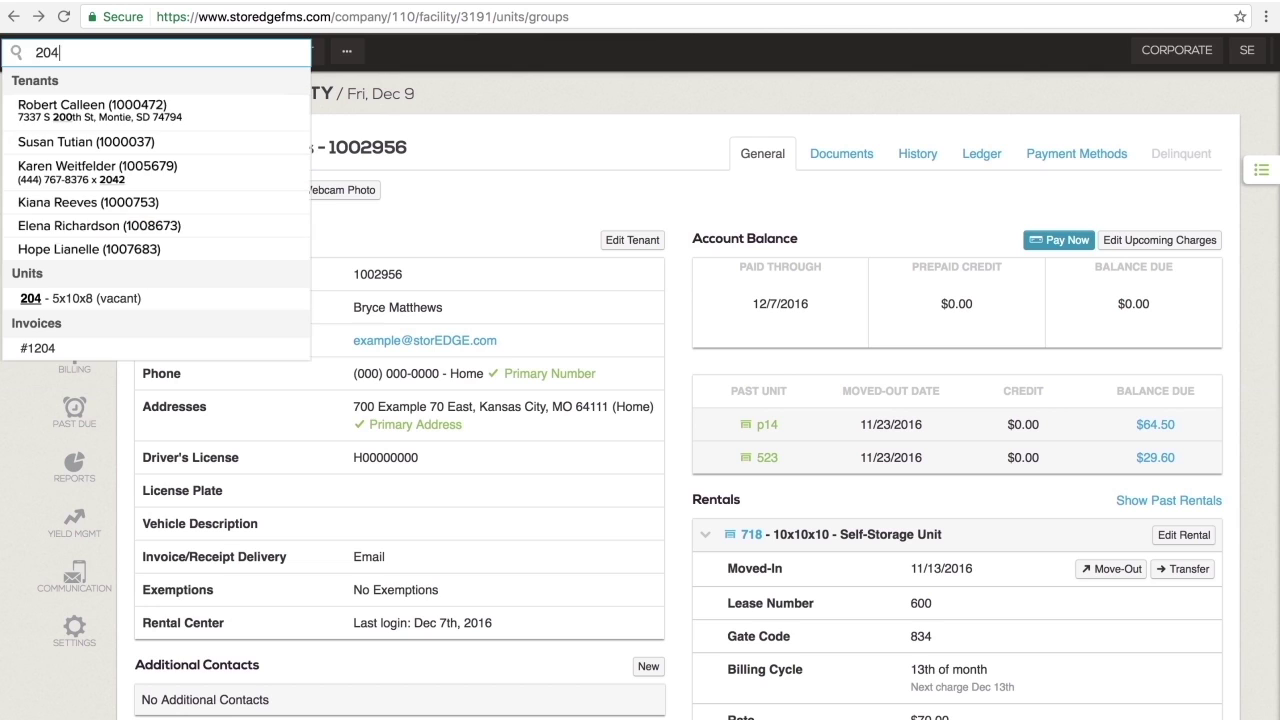
pyautogui.press('Down')
pyautogui.press('Down')
pyautogui.press('Down')
pyautogui.press('Down')
pyautogui.press('Down')
pyautogui.press('Down')
pyautogui.press('Down')
pyautogui.press('Return')
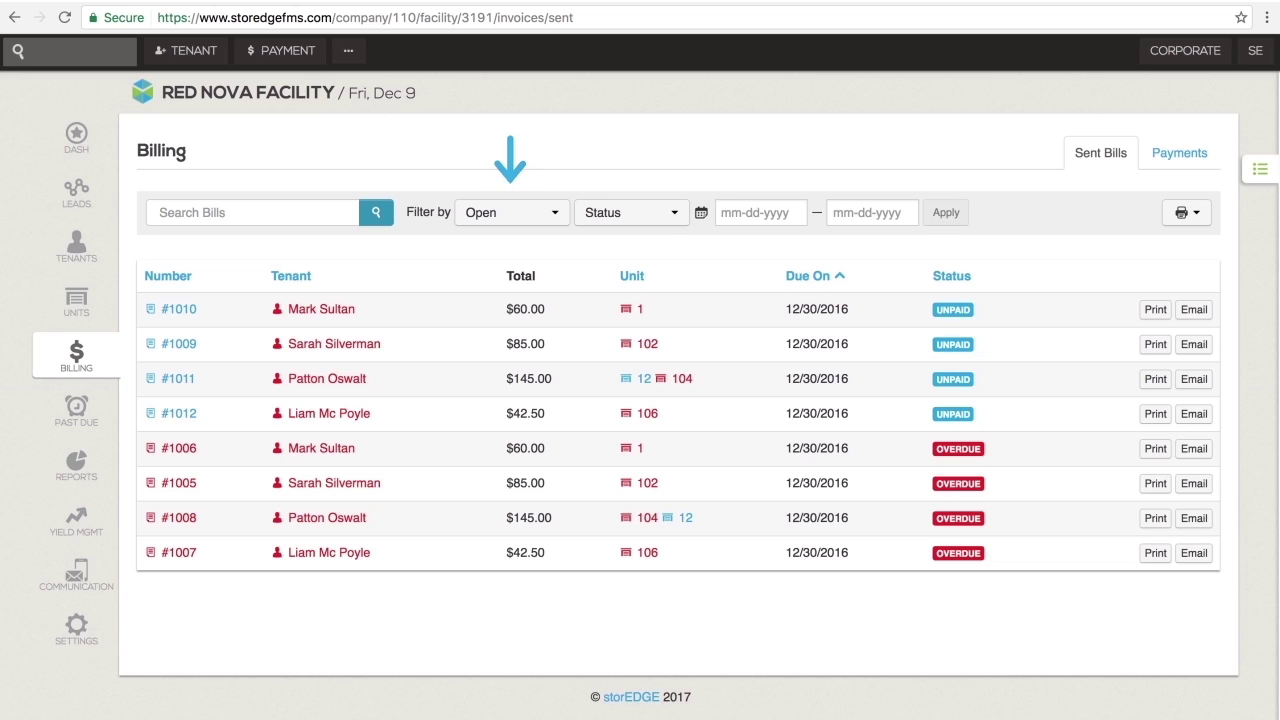
# Step: Check the Sent Bills Filter by and Status dropdowns, leaving both unchanged
pyautogui.click(550, 212)
pyautogui.click(553, 222)
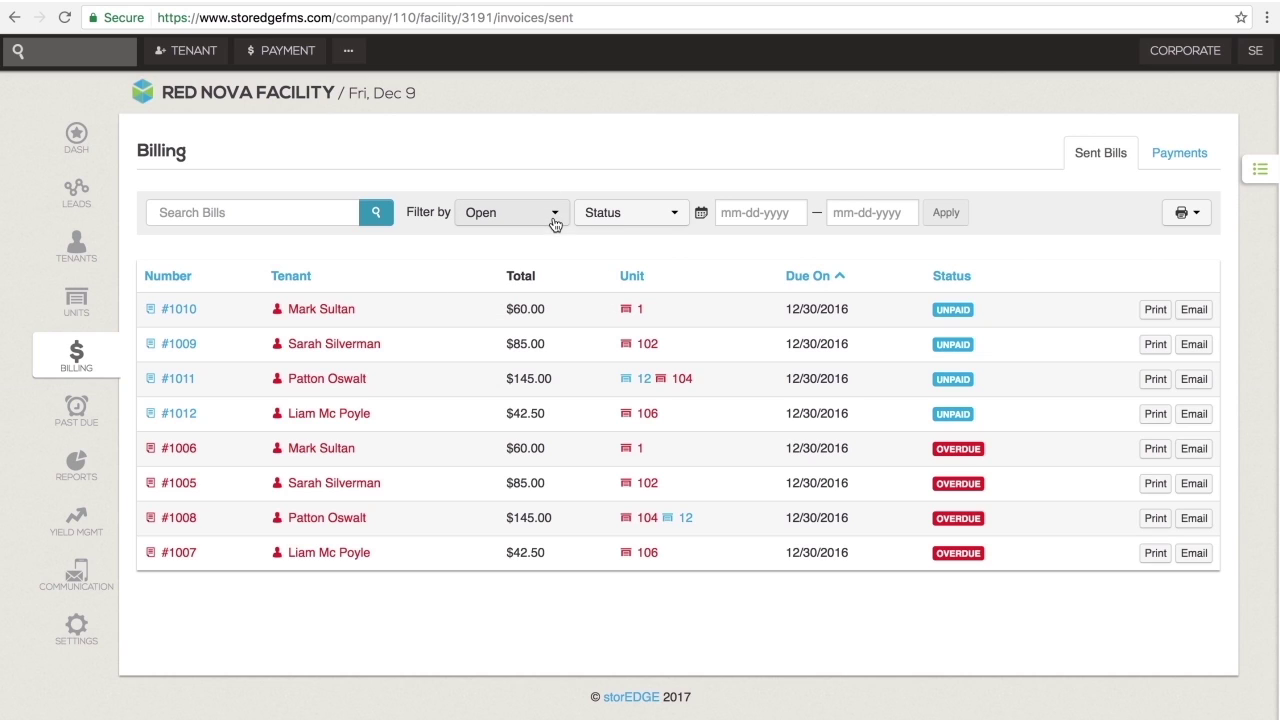
pyautogui.click(665, 214)
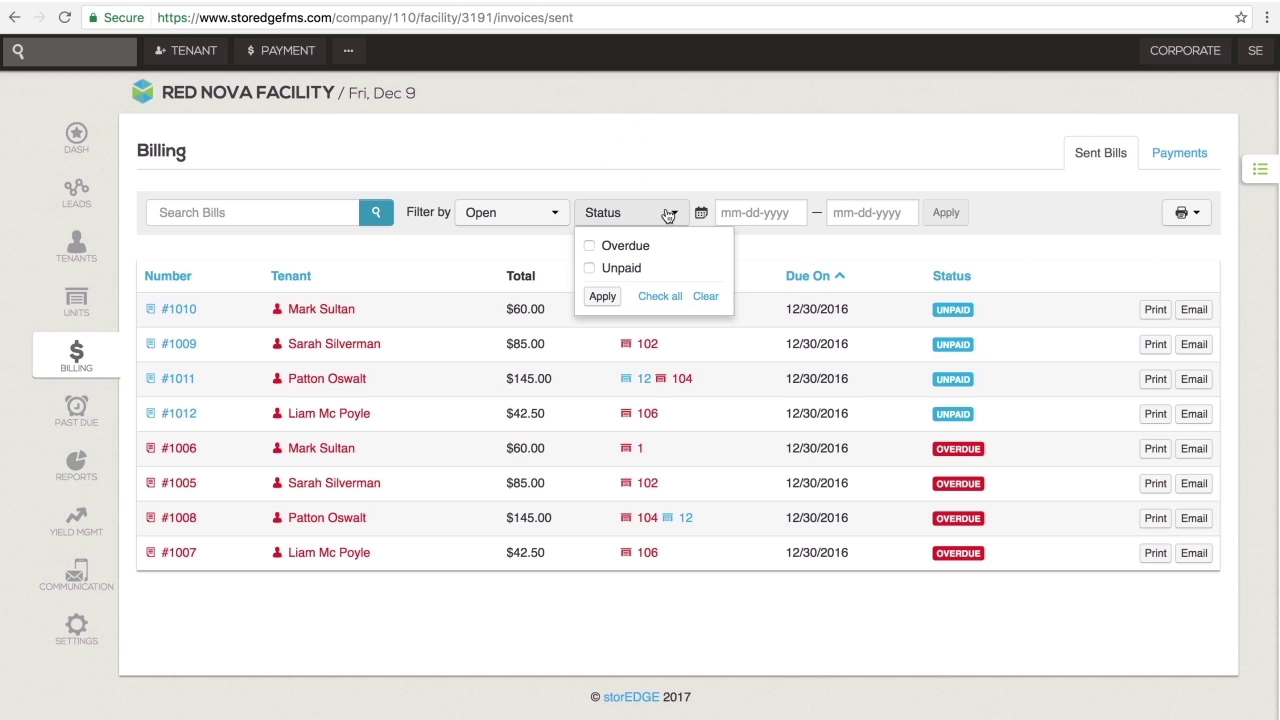
pyautogui.click(666, 214)
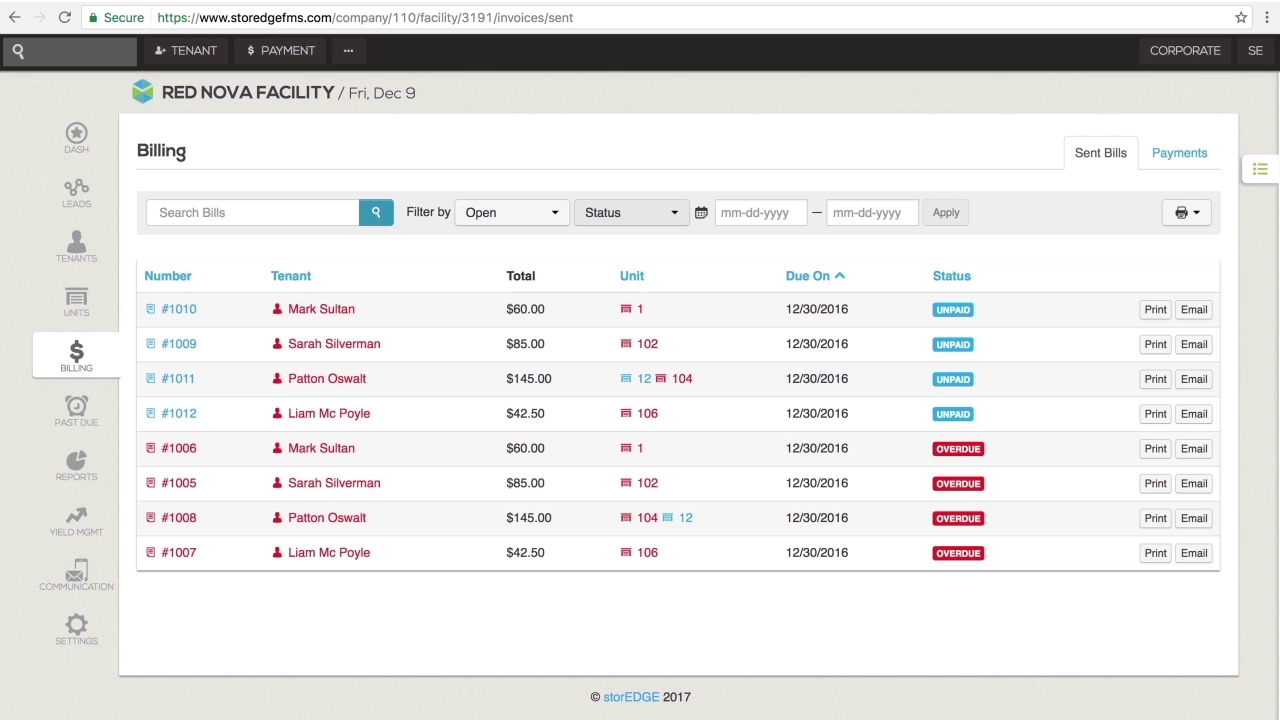
pyautogui.click(1180, 156)
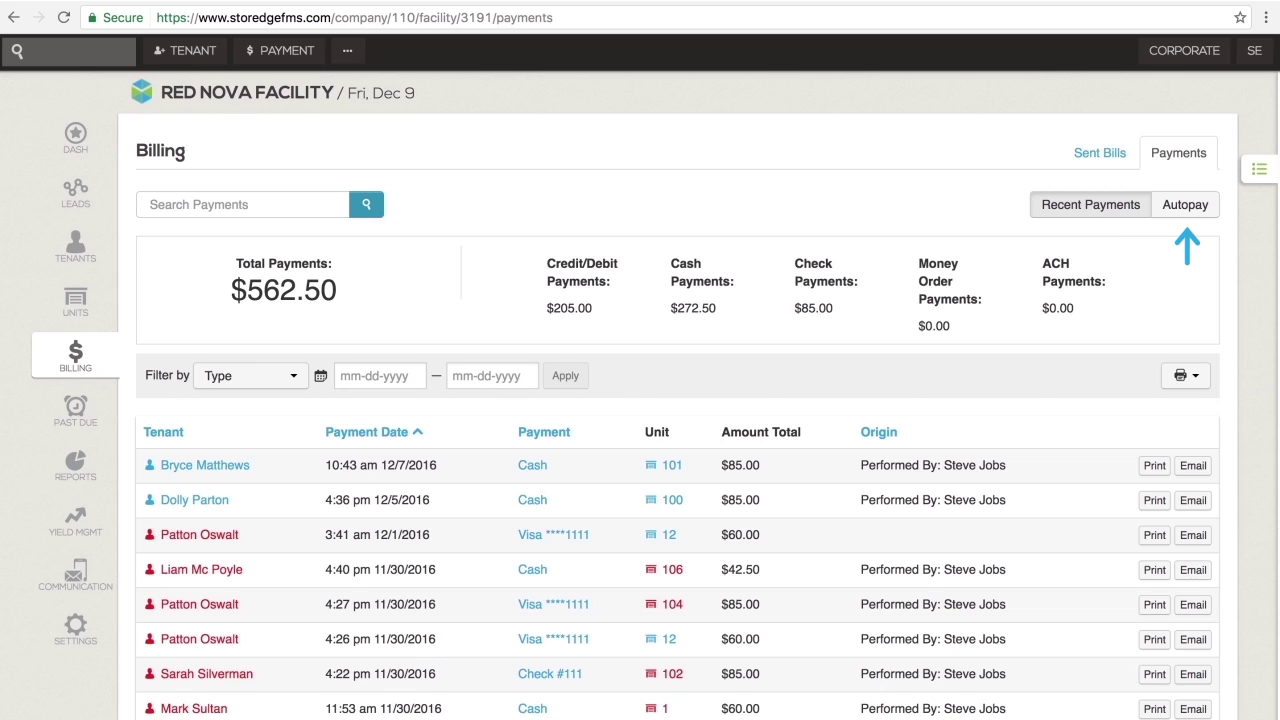
# Step: Check the payment Type filter options unchanged, then view failed Autopay payments
pyautogui.click(293, 377)
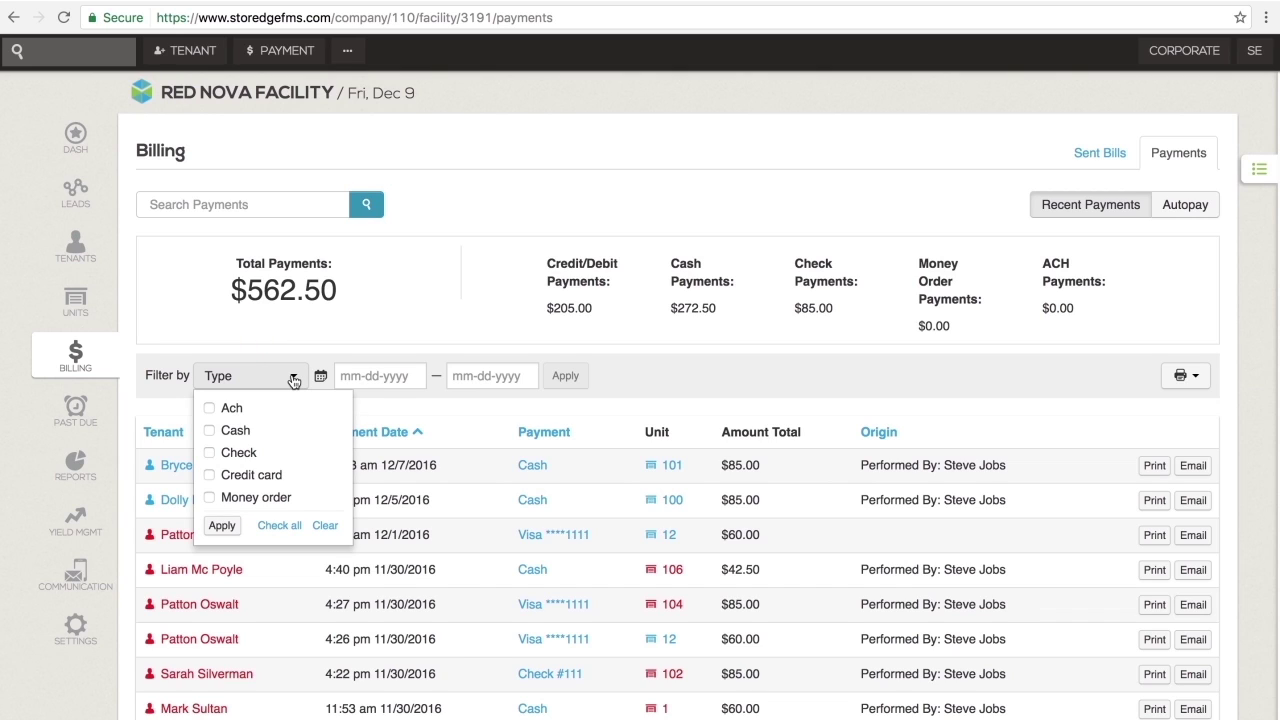
pyautogui.click(293, 381)
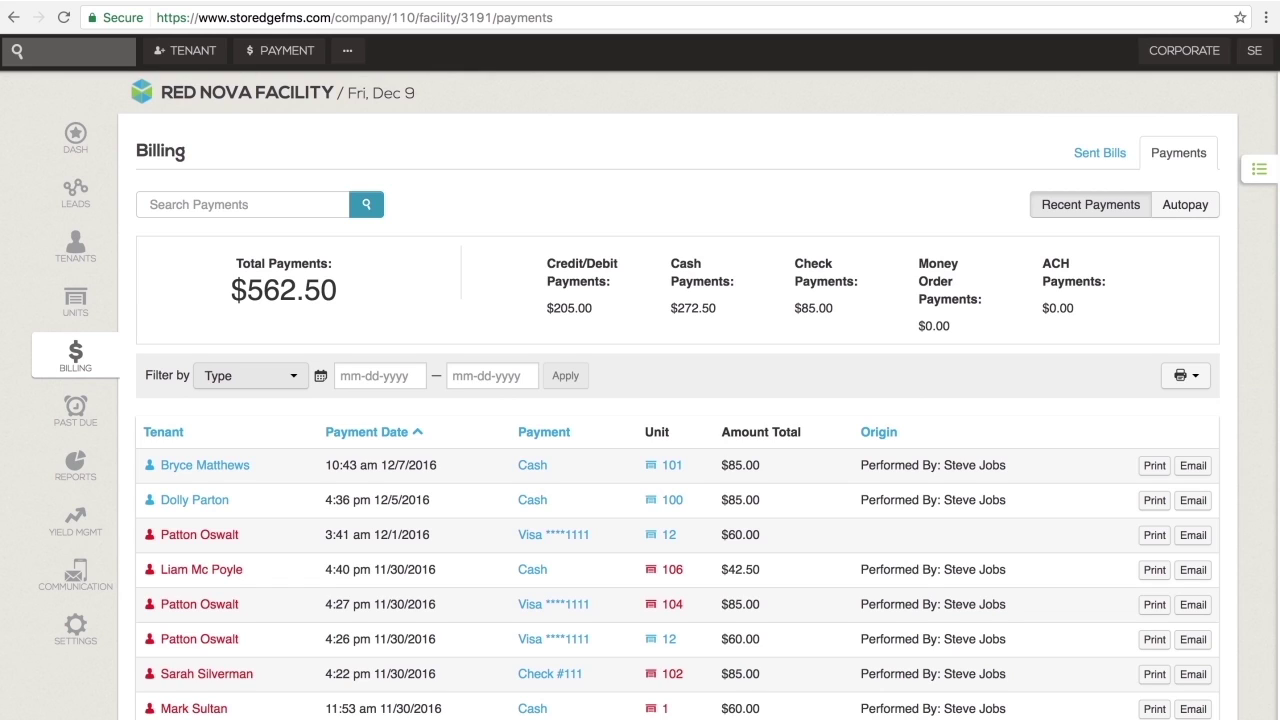
pyautogui.click(1186, 210)
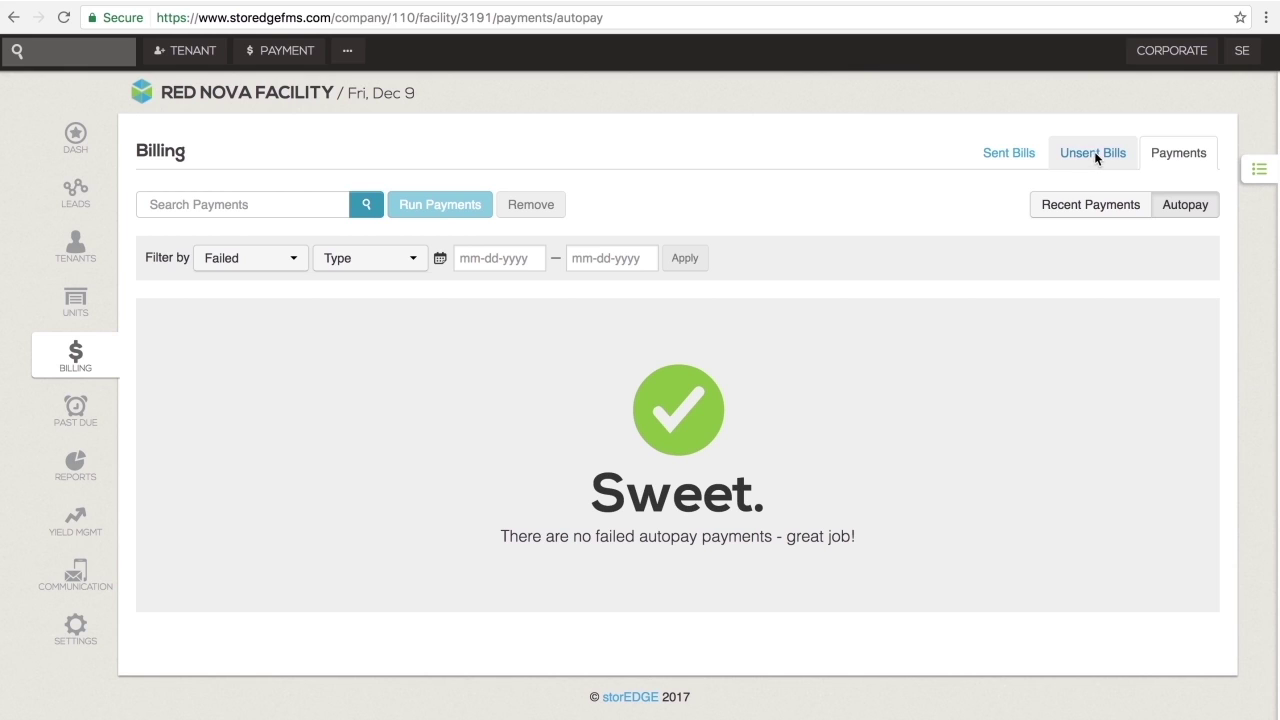
# Step: Switch to Unsent Bills to confirm all invoices have been sent
pyautogui.click(1094, 151)
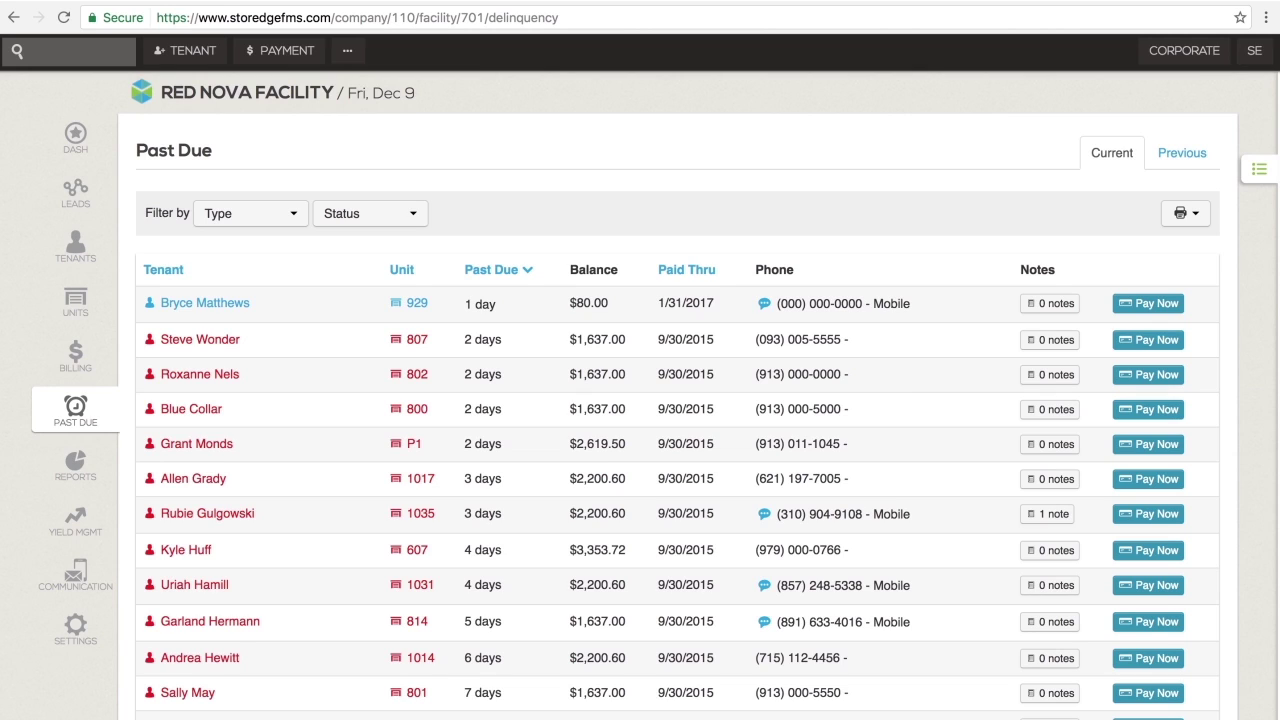
# Step: Compare Previous and Current past-due lists, then start and cancel an SMS to the top tenant
pyautogui.click(1182, 155)
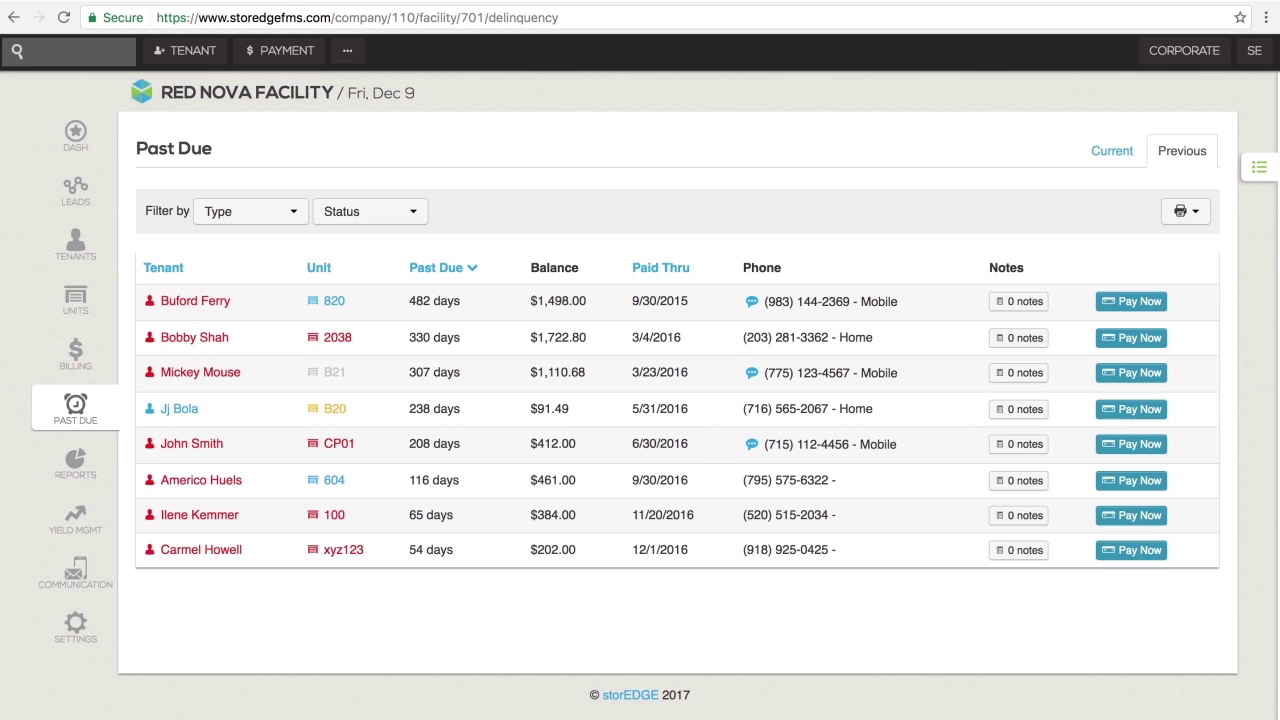
pyautogui.click(1112, 151)
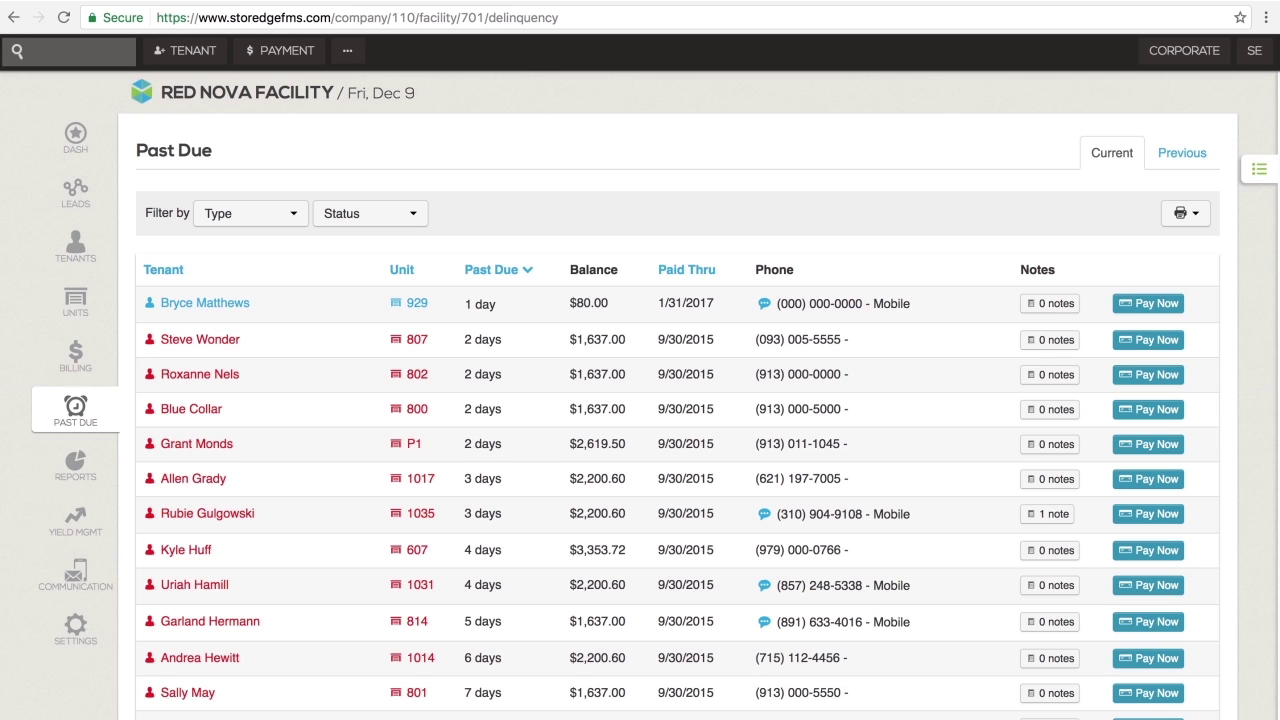
pyautogui.click(762, 304)
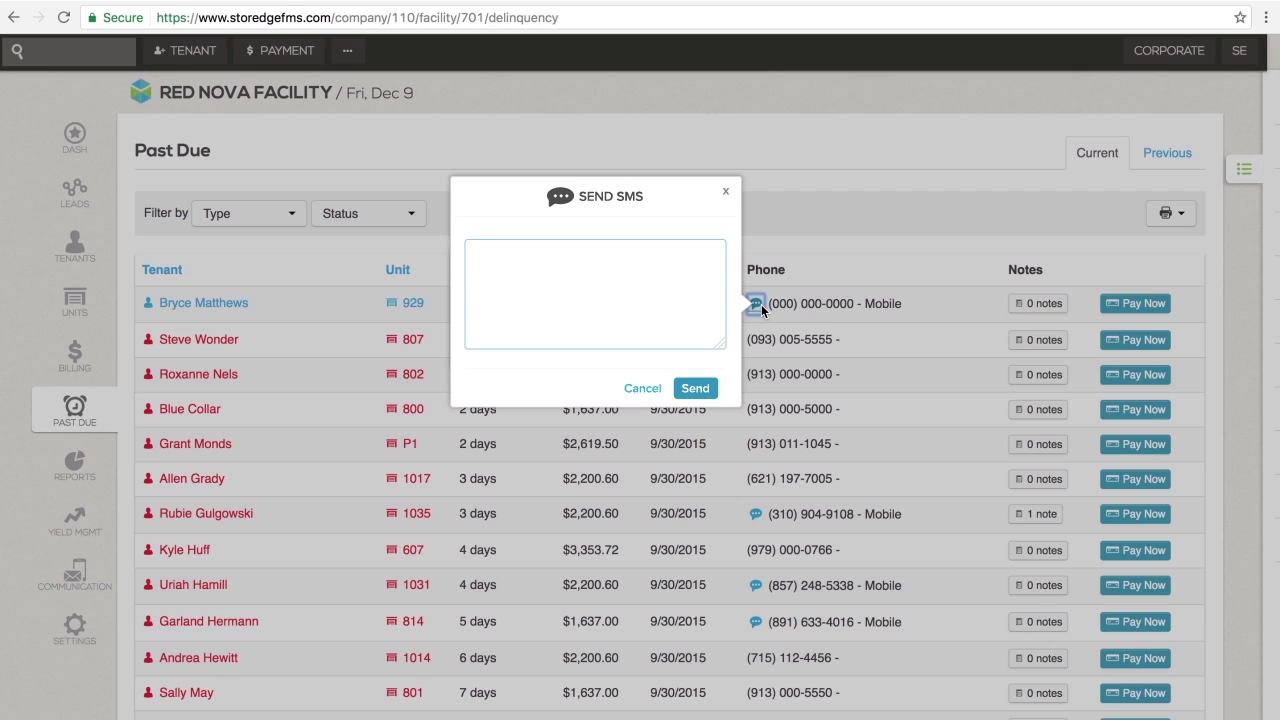
pyautogui.click(295, 189)
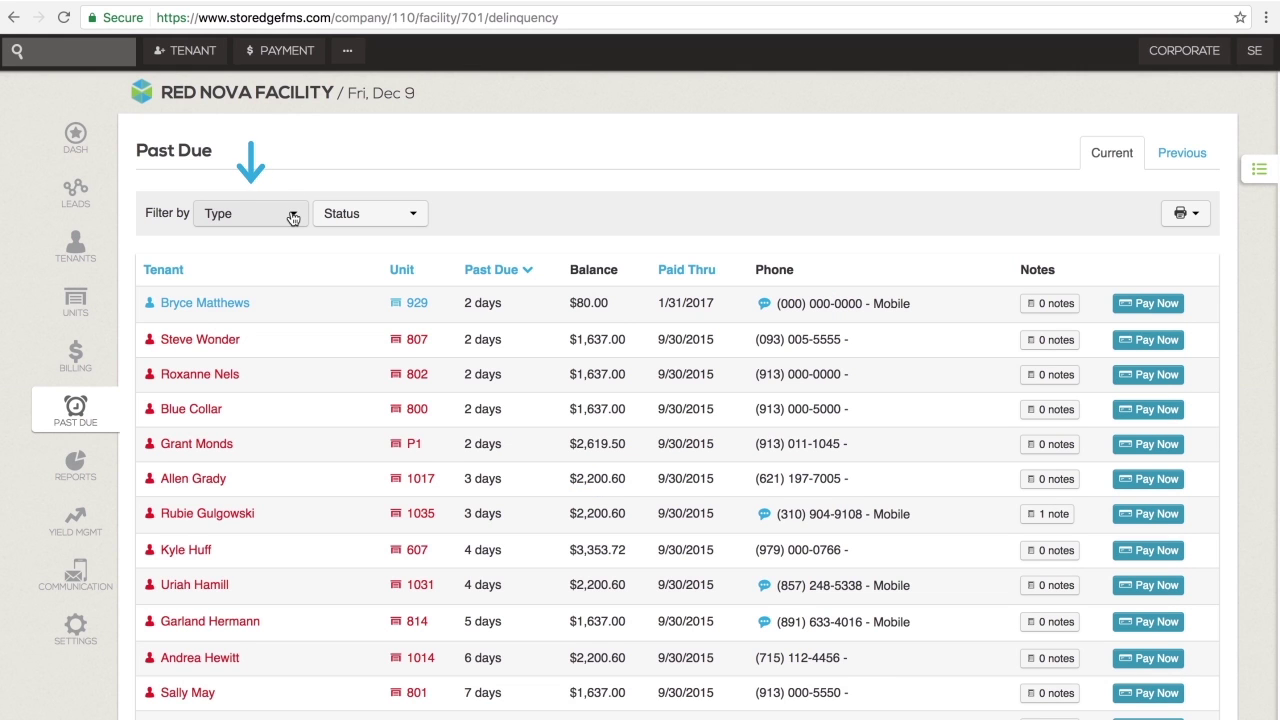
# Step: Filter the past-due actions to type Overlock and status Incomplete
pyautogui.click(293, 218)
pyautogui.click(293, 218)
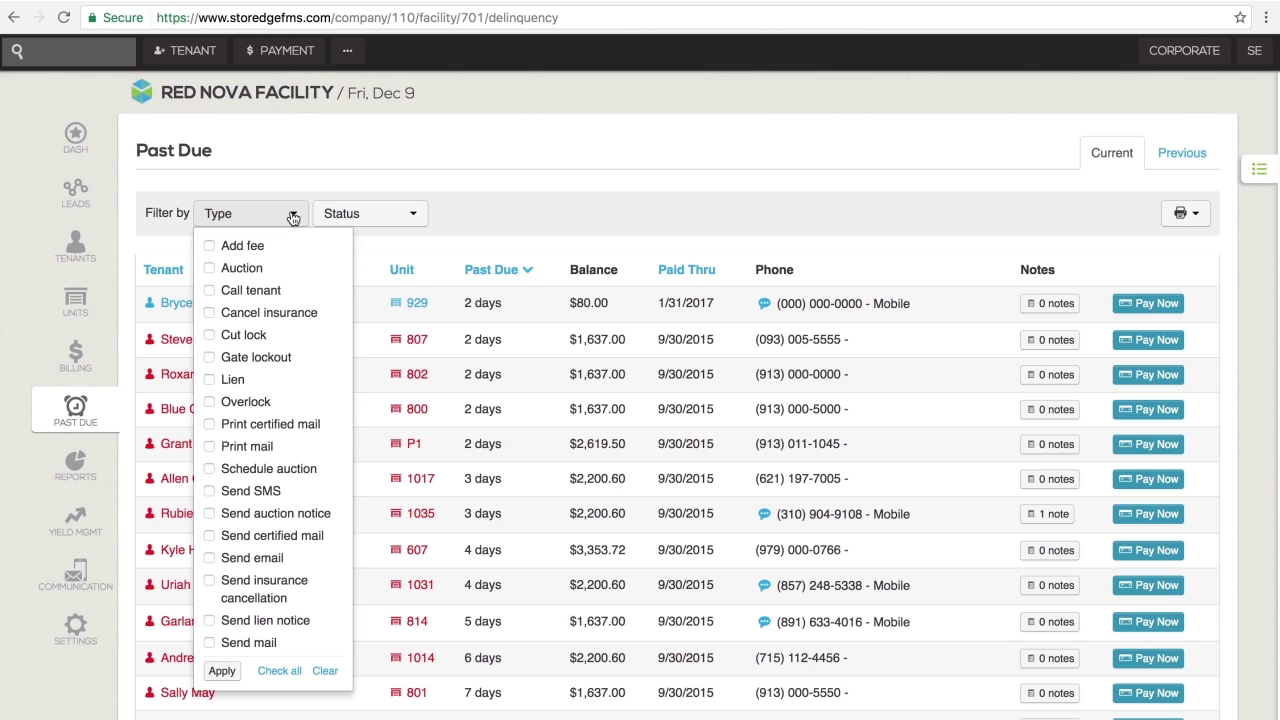
pyautogui.click(211, 404)
pyautogui.click(222, 671)
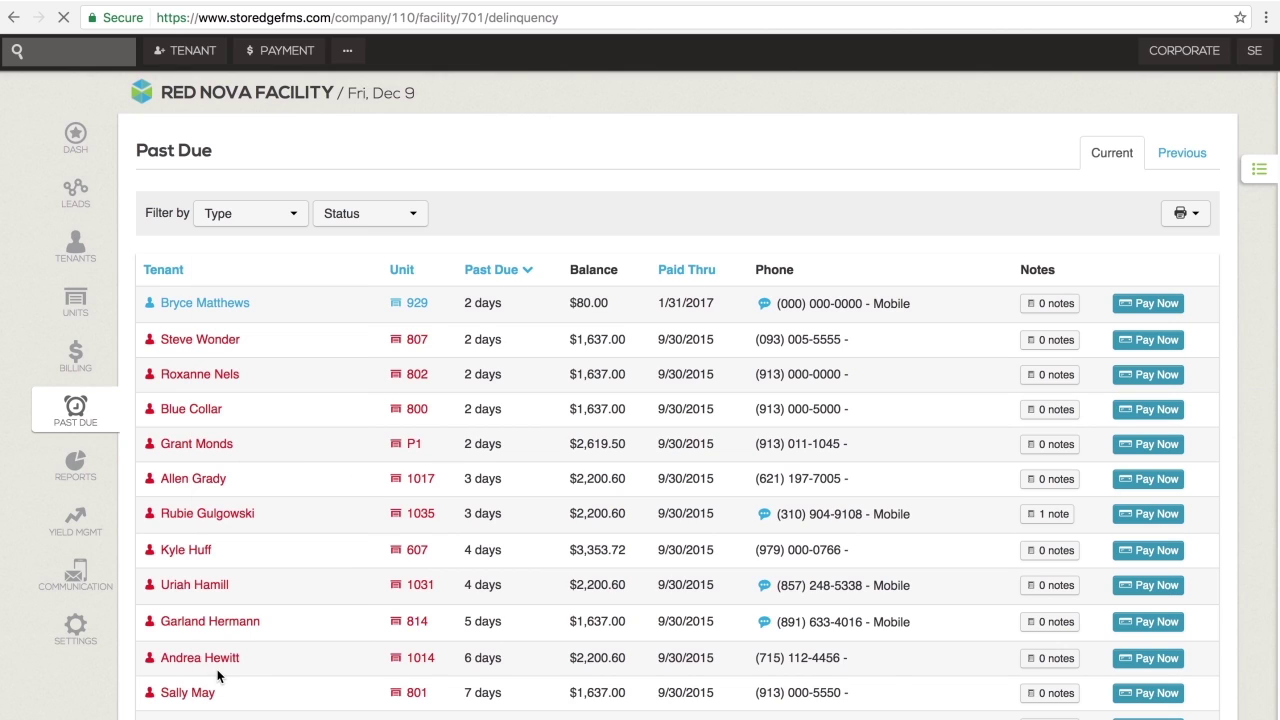
pyautogui.click(413, 214)
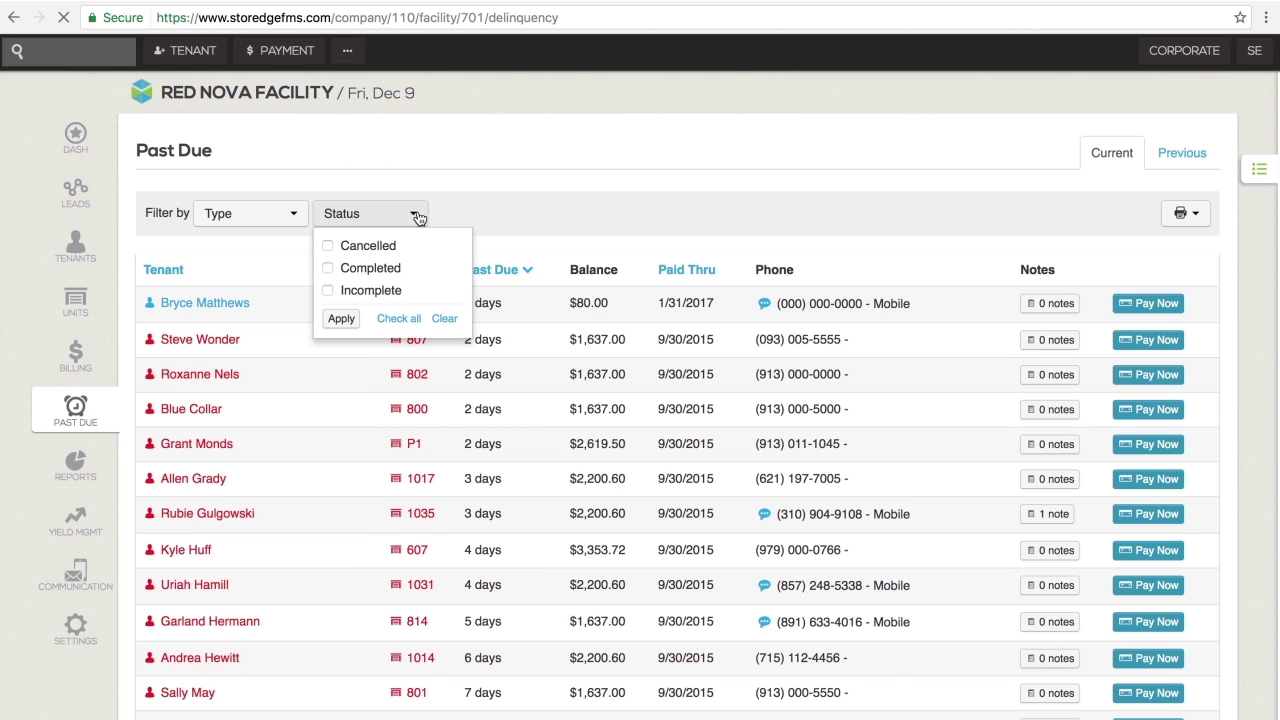
pyautogui.click(332, 290)
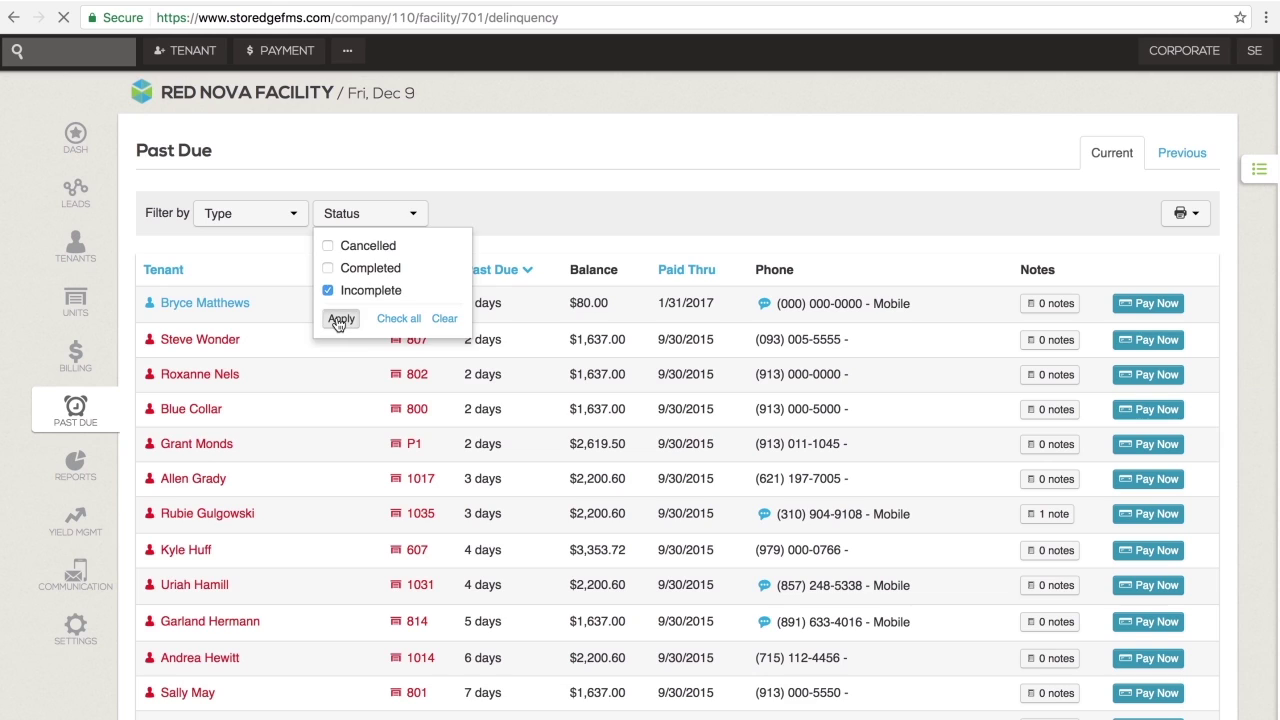
pyautogui.click(338, 318)
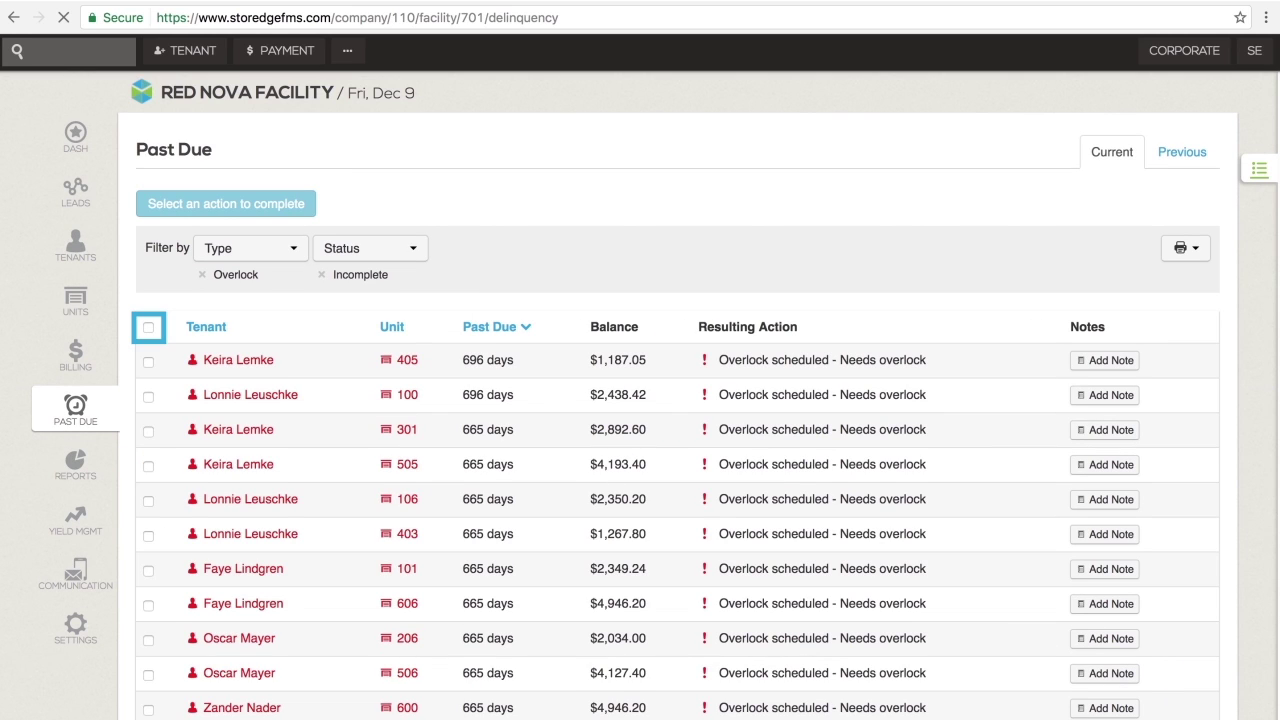
# Step: Select all 30 overlock actions, complete them, and remove the Incomplete and Overlock filters
pyautogui.click(149, 328)
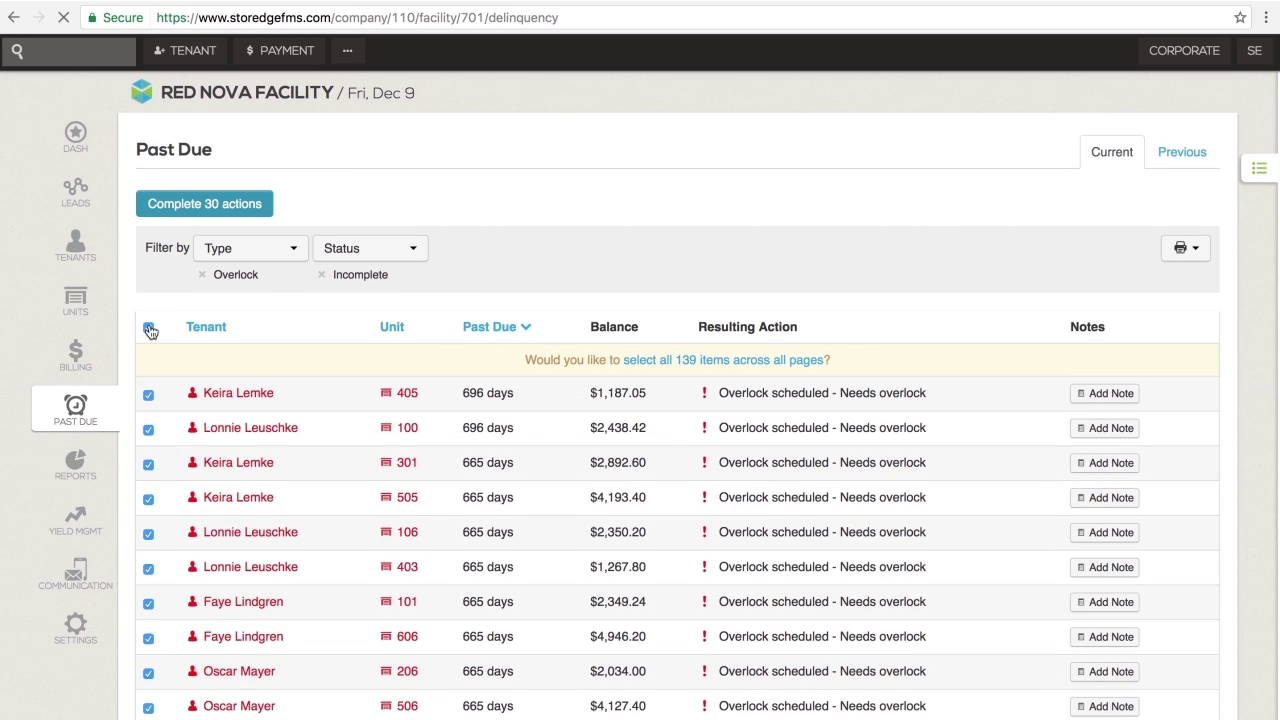
pyautogui.click(201, 205)
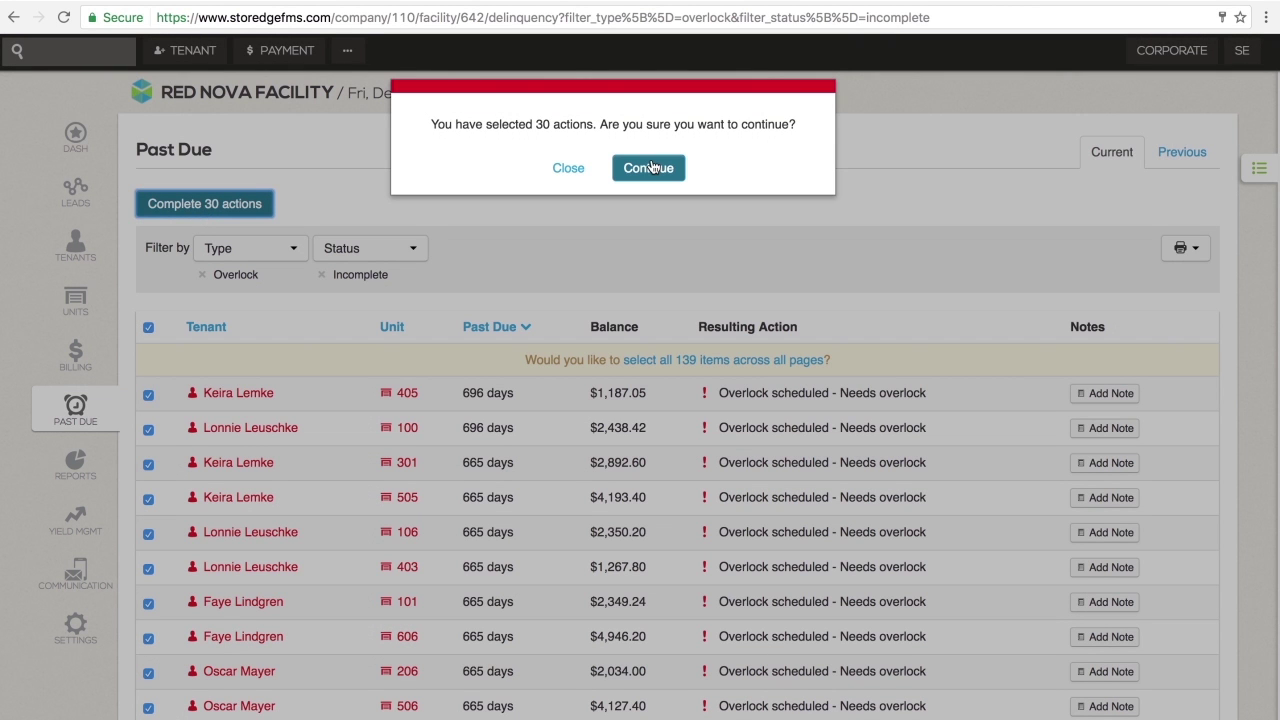
pyautogui.click(648, 168)
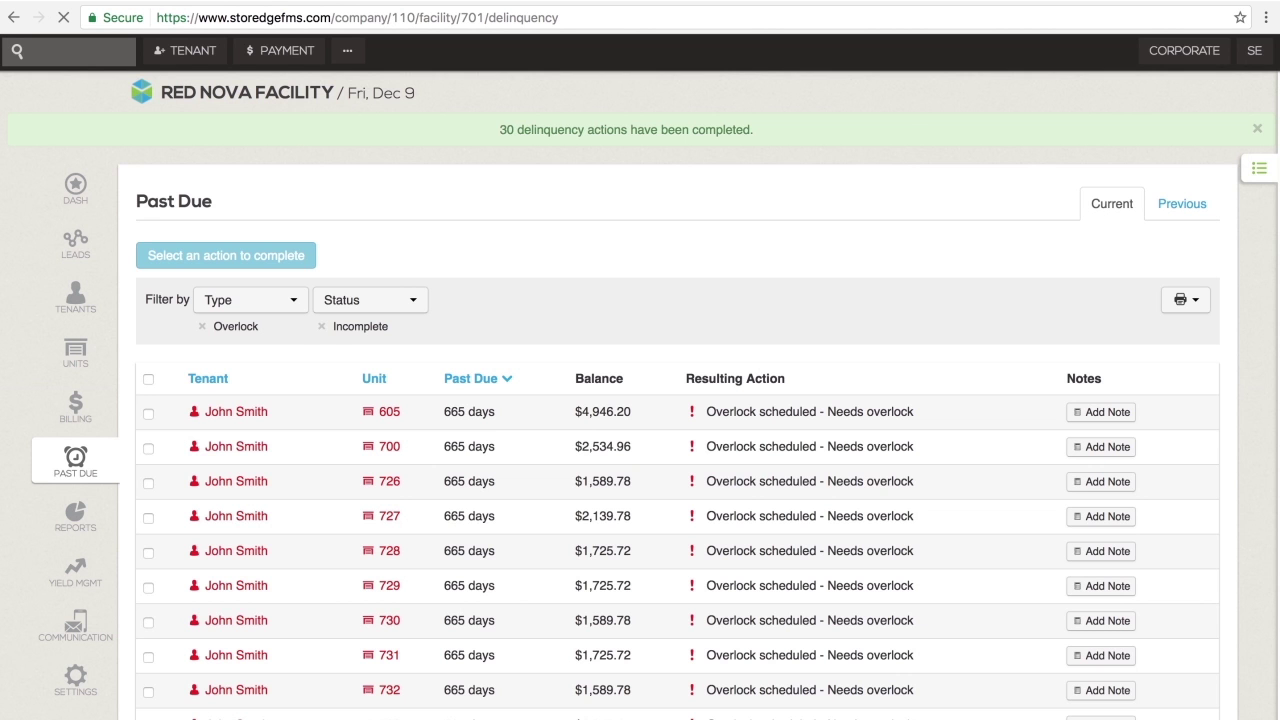
pyautogui.click(322, 327)
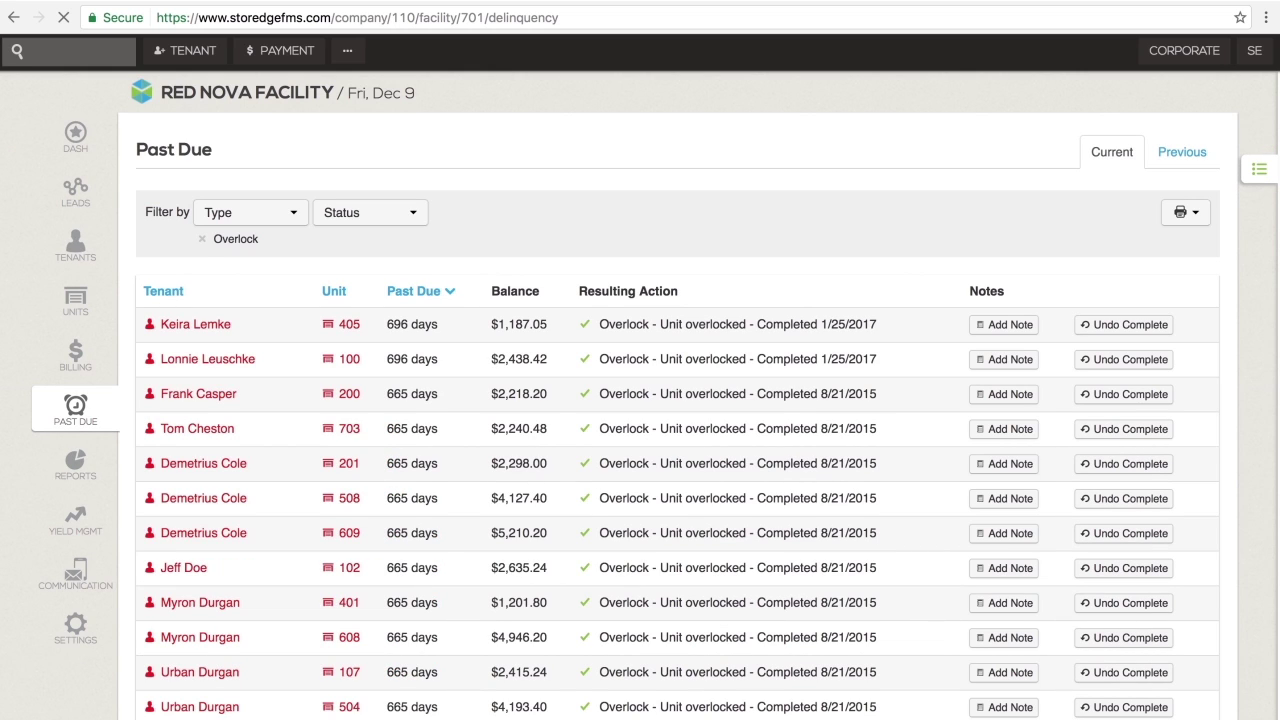
pyautogui.click(202, 239)
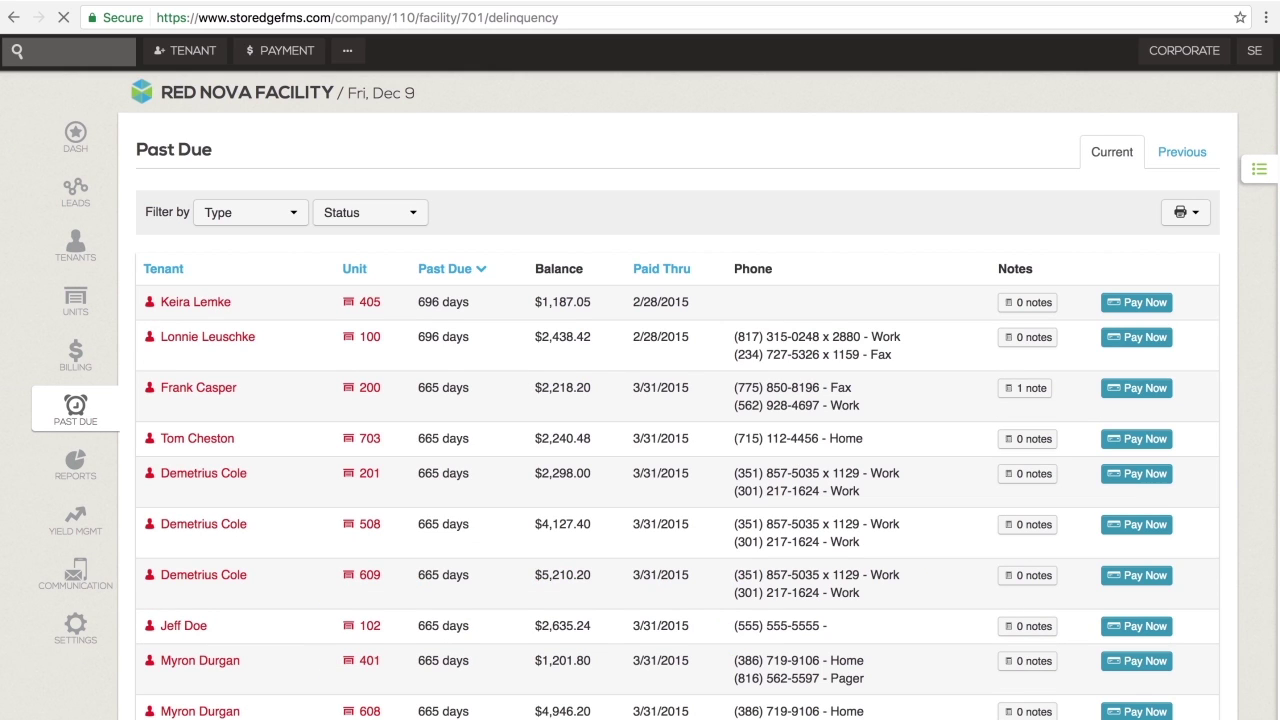
pyautogui.click(75, 465)
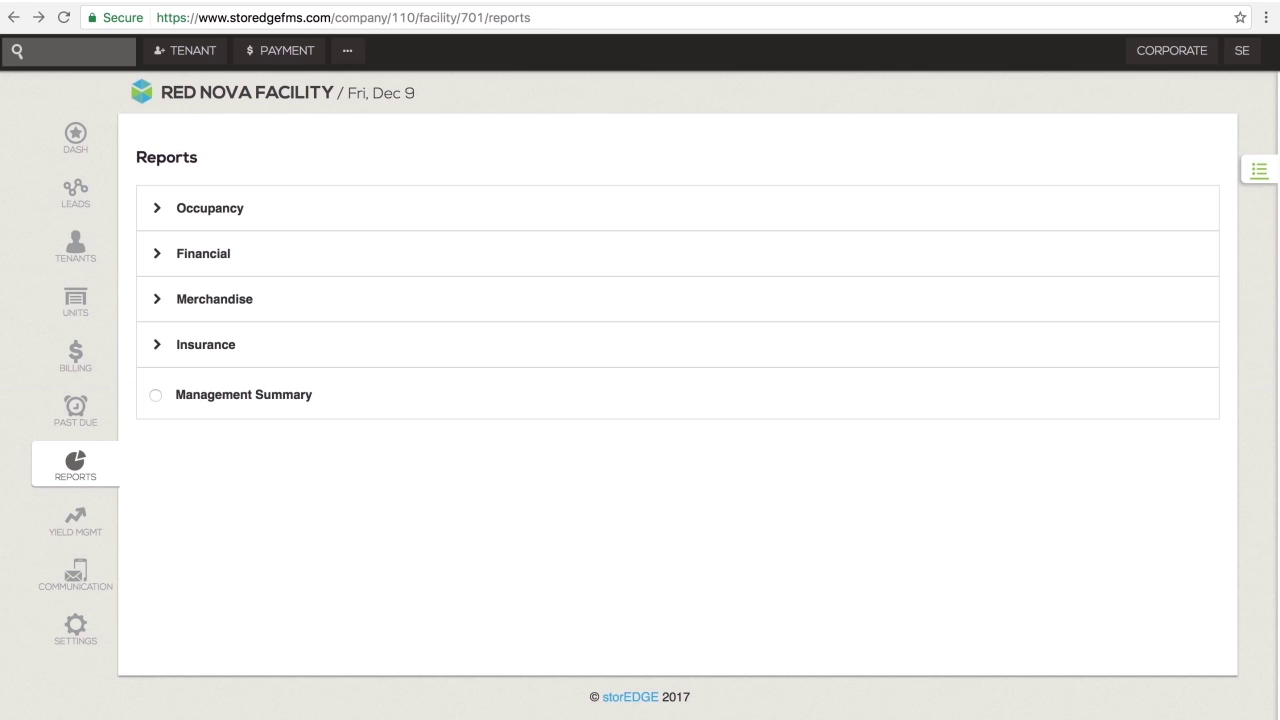
# Step: Generate the Occupancy report for 12-09-2016 as Print (PDF), then close the PDF
pyautogui.click(156, 208)
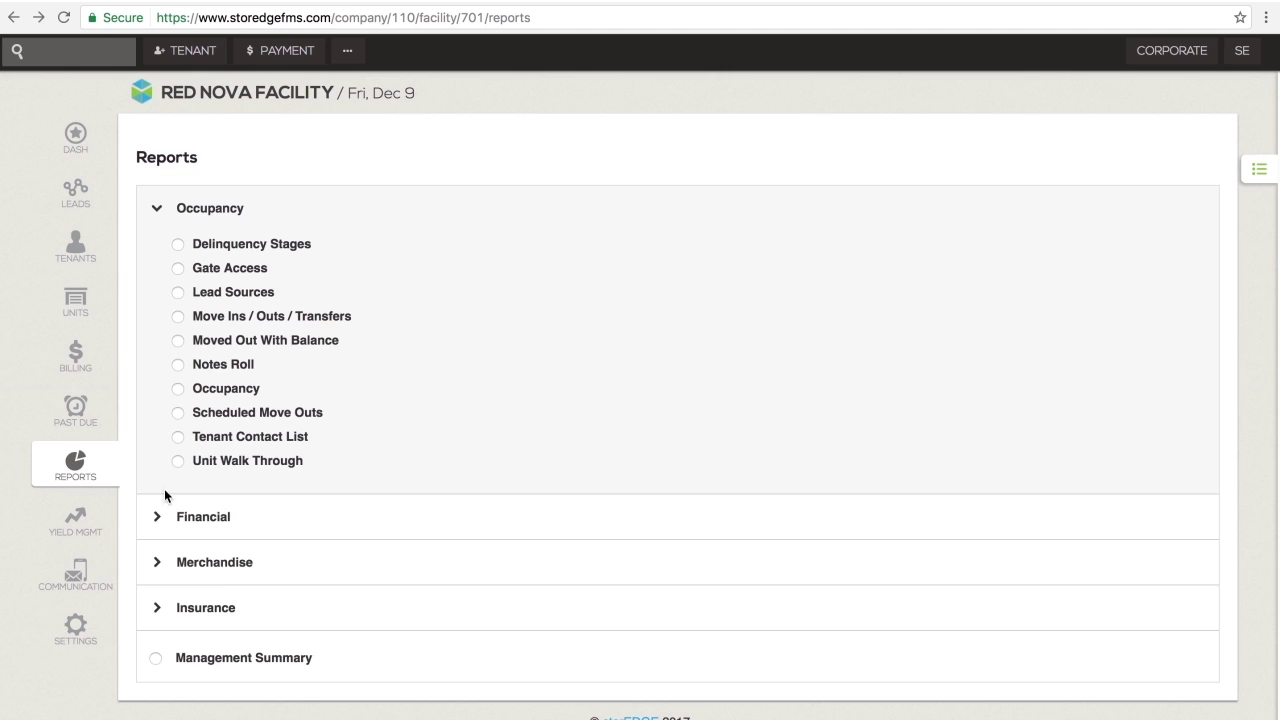
pyautogui.click(156, 516)
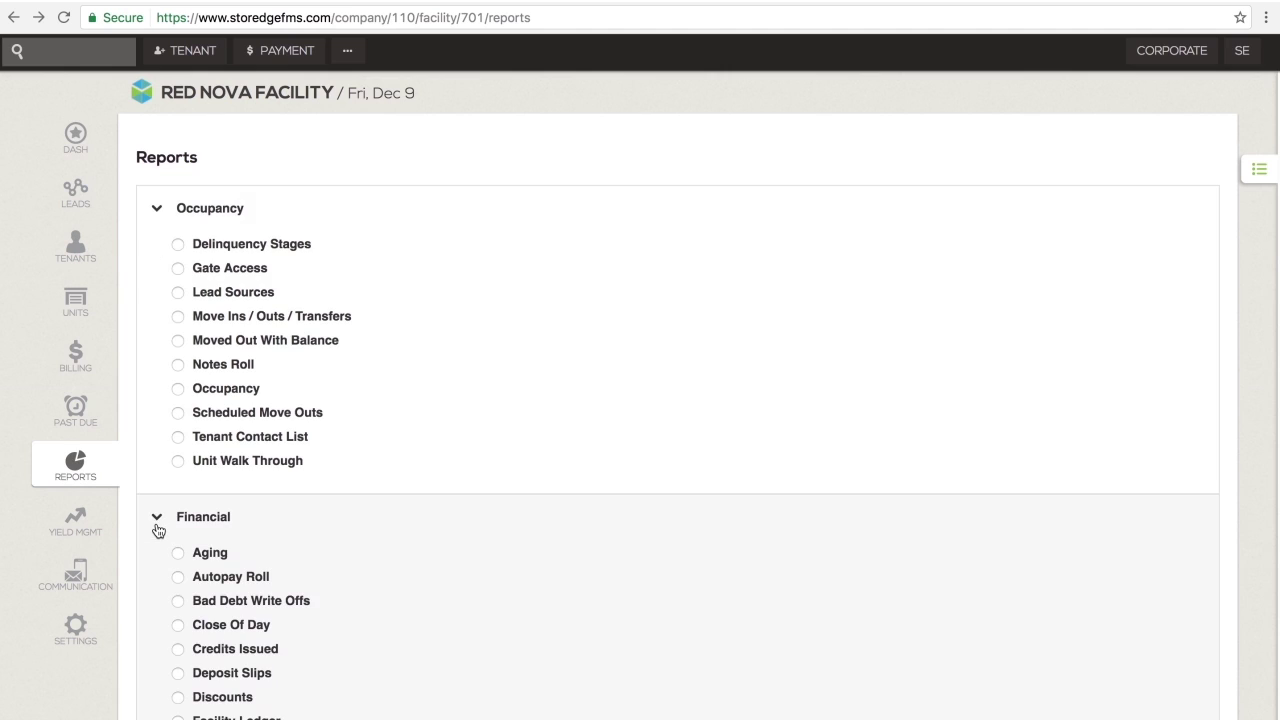
pyautogui.click(177, 388)
pyautogui.click(895, 212)
pyautogui.click(878, 250)
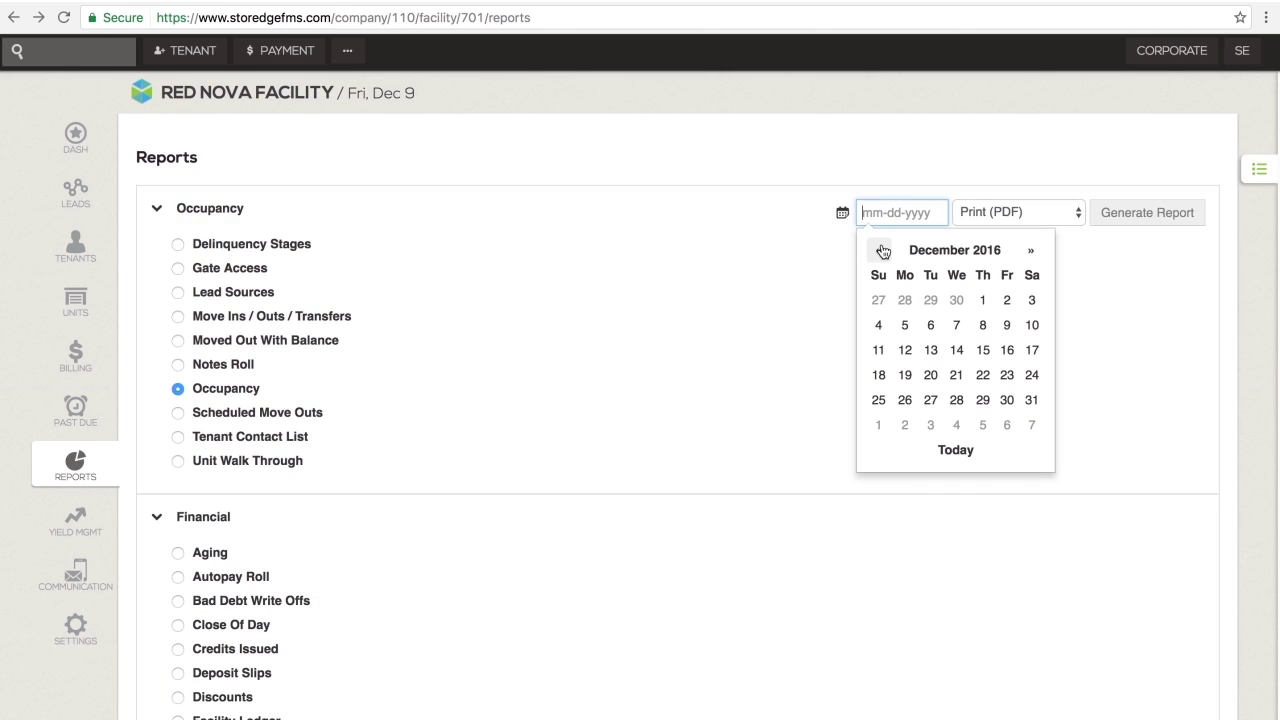
pyautogui.click(1008, 326)
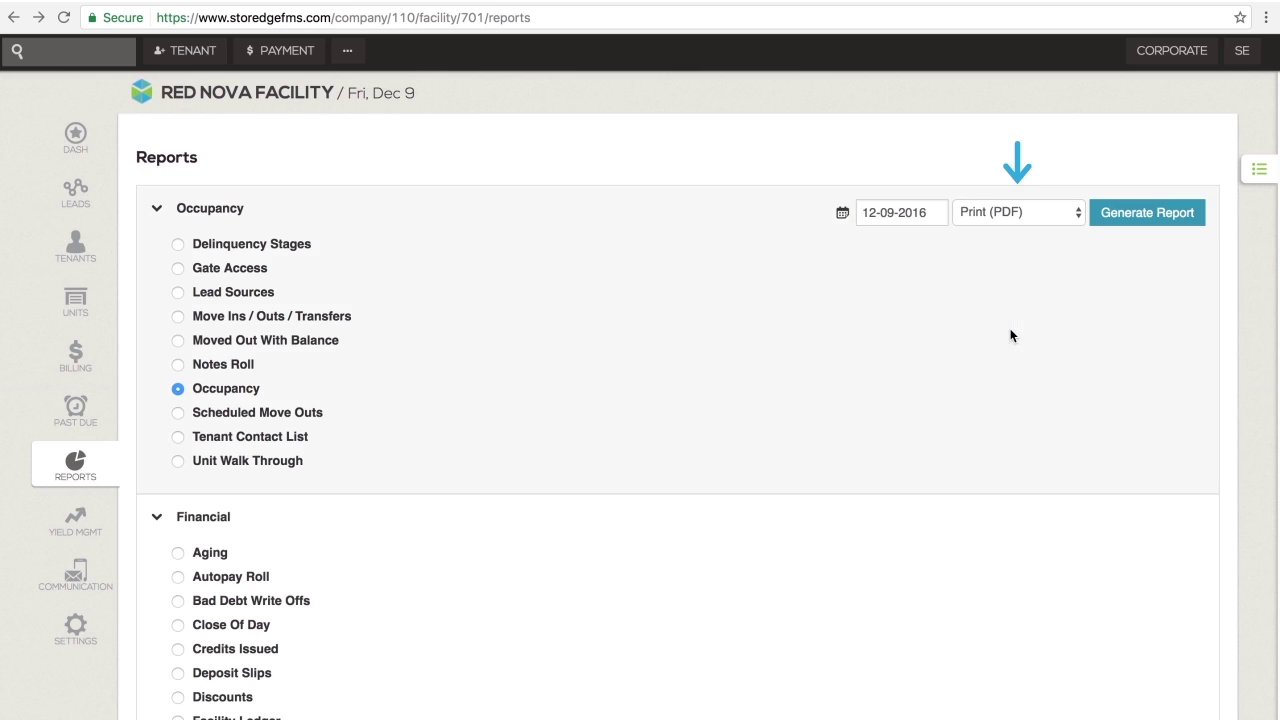
pyautogui.click(1080, 222)
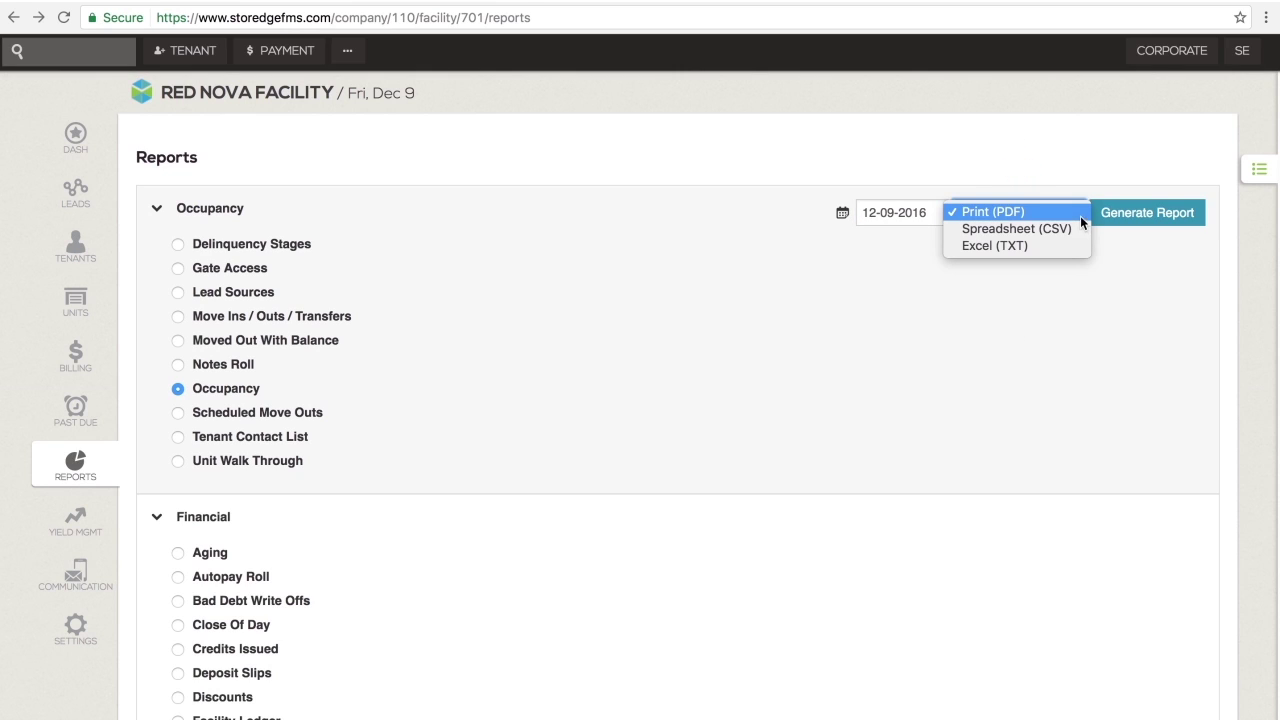
pyautogui.click(1080, 215)
pyautogui.click(1136, 217)
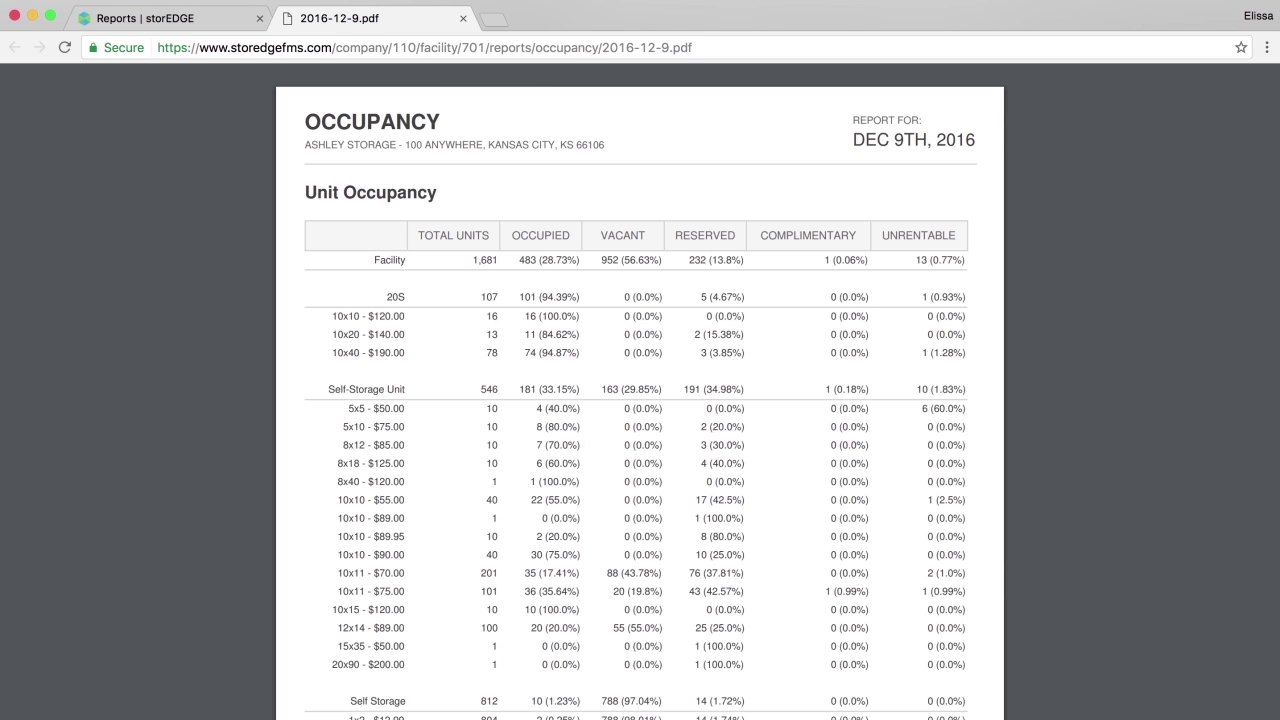
pyautogui.click(463, 19)
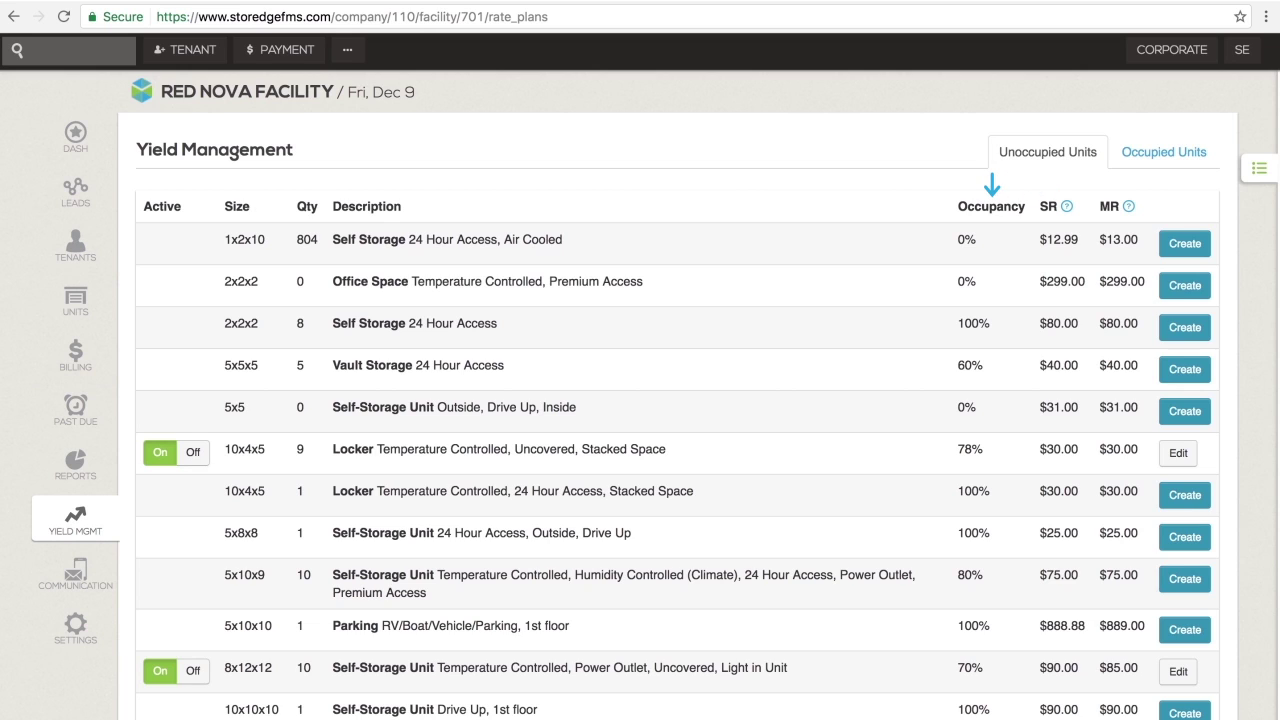
# Step: Show the Yield Mgmt rates for occupied units
pyautogui.click(1165, 153)
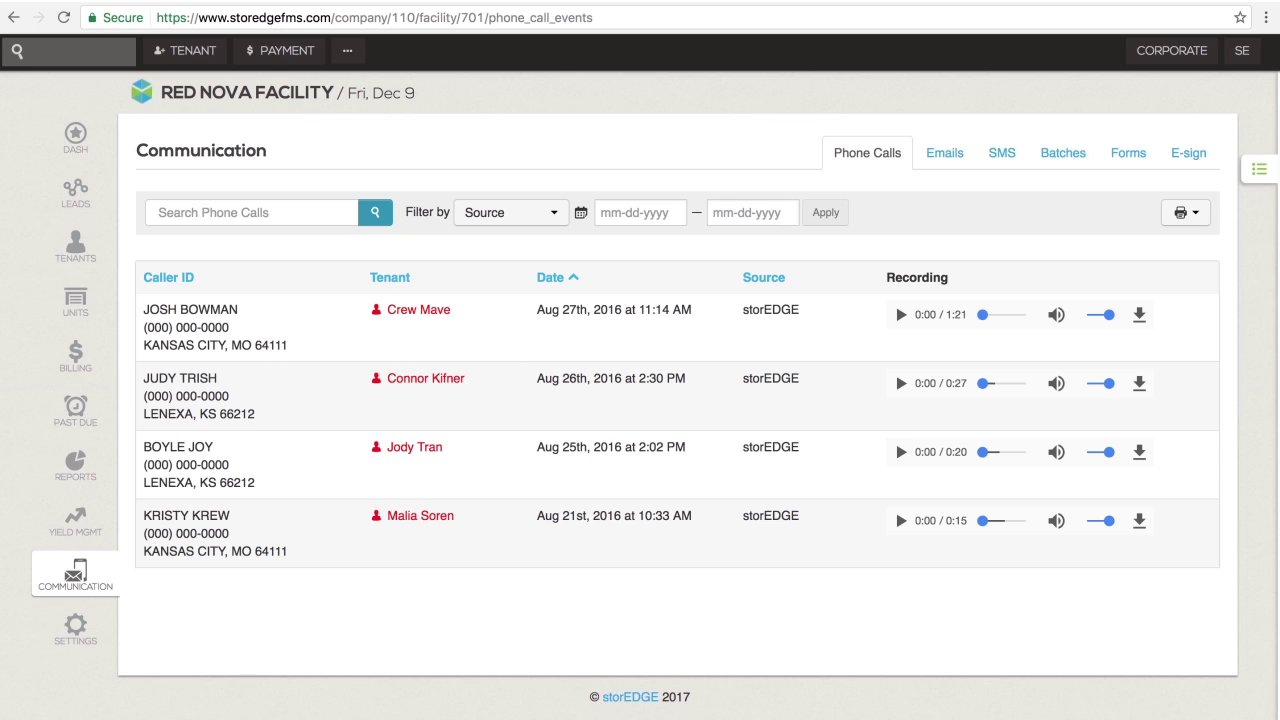
# Step: Review the sent-email log, then the three sent SMS messages with Created status
pyautogui.click(944, 152)
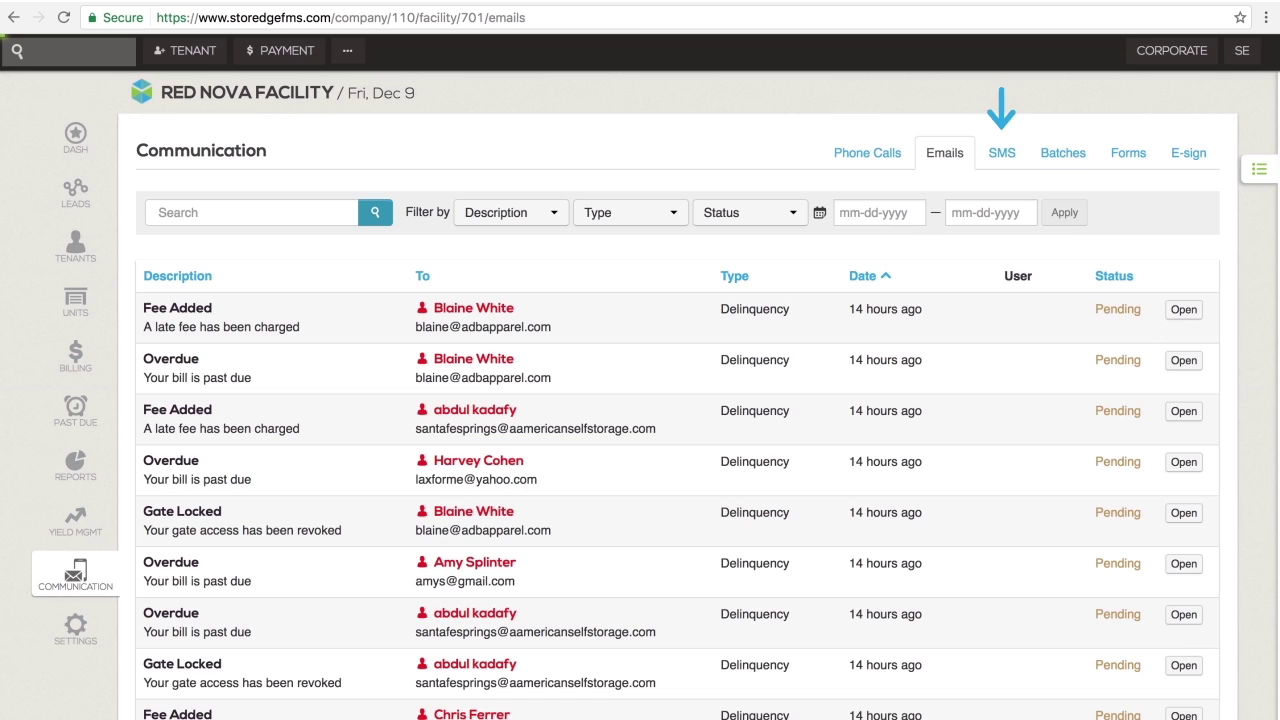
pyautogui.click(1001, 152)
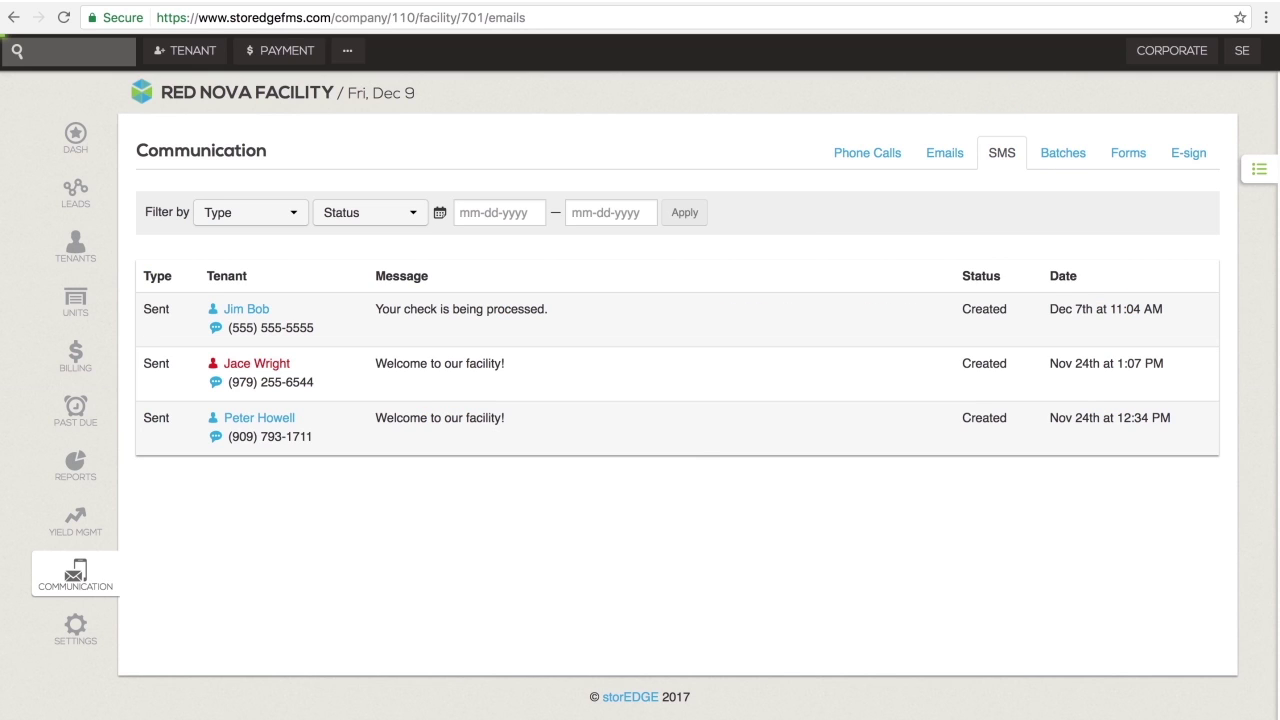
# Step: Browse the Batches, Forms and E-sign lists of lease agreement copies
pyautogui.click(1063, 156)
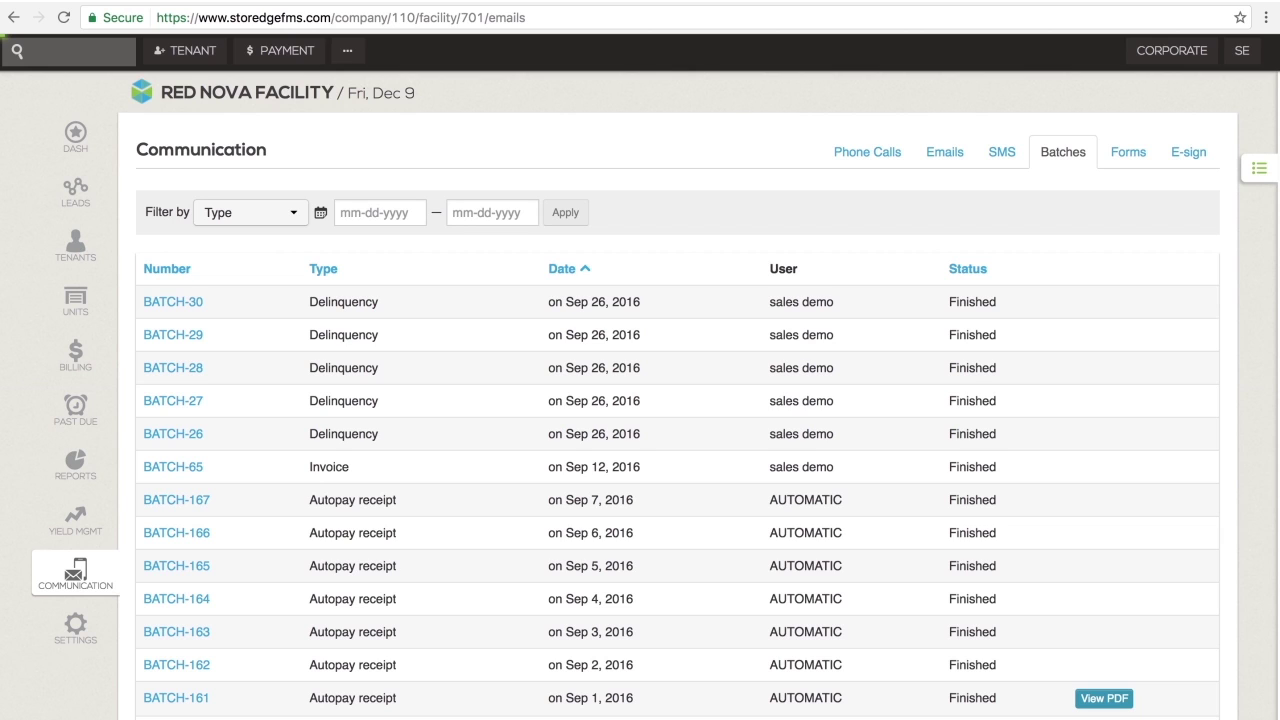
pyautogui.click(1127, 160)
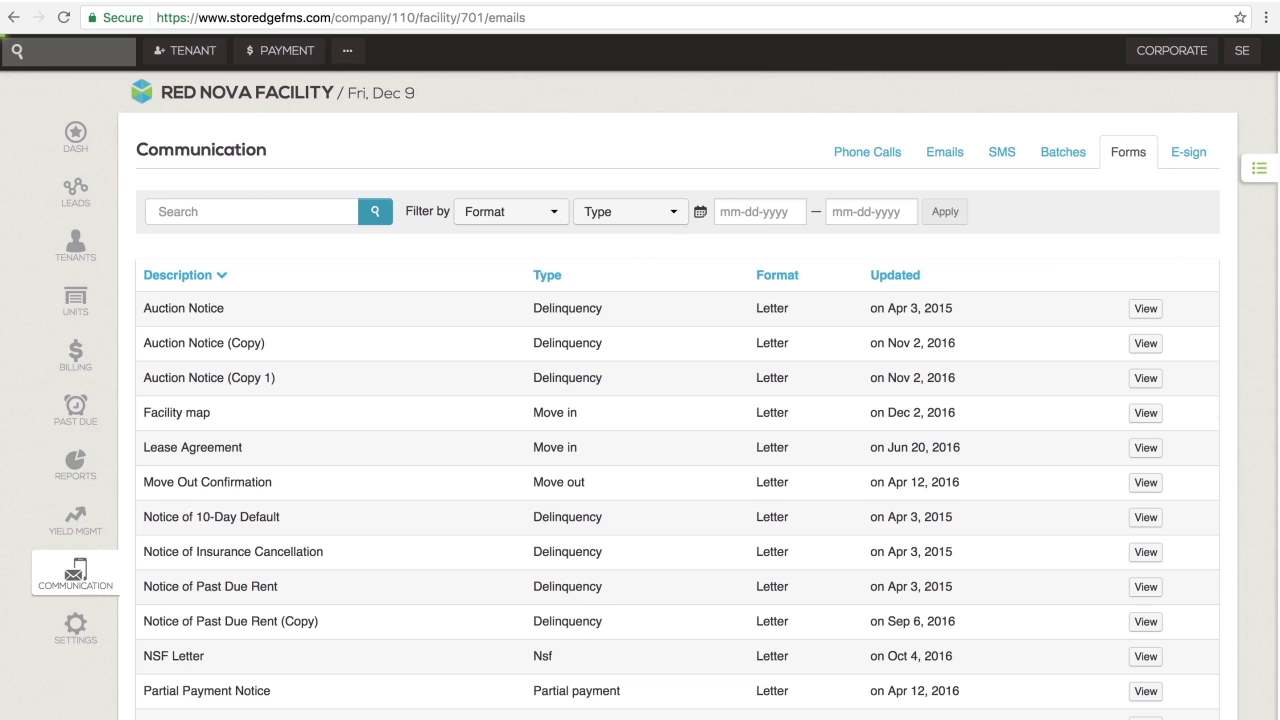
pyautogui.click(1188, 152)
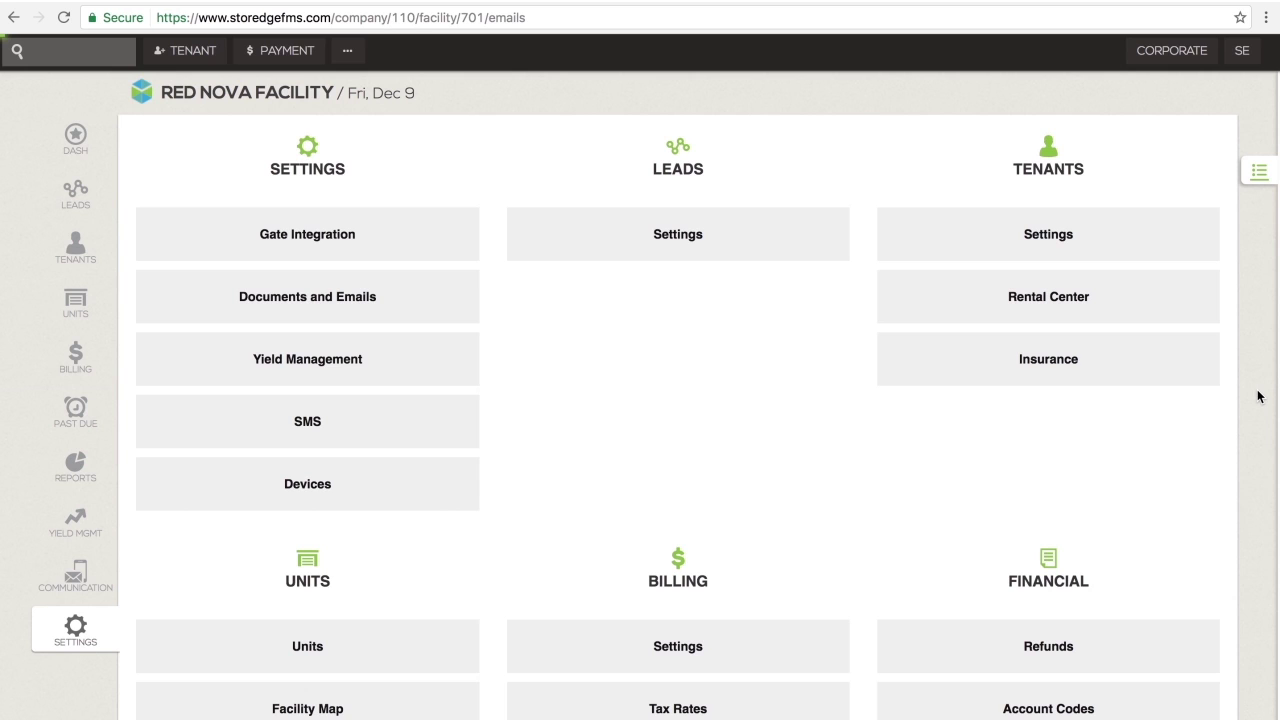
# Step: Scroll Settings down to the Units and Billing options, then back to the top
pyautogui.scroll(-3, 1258, 396)
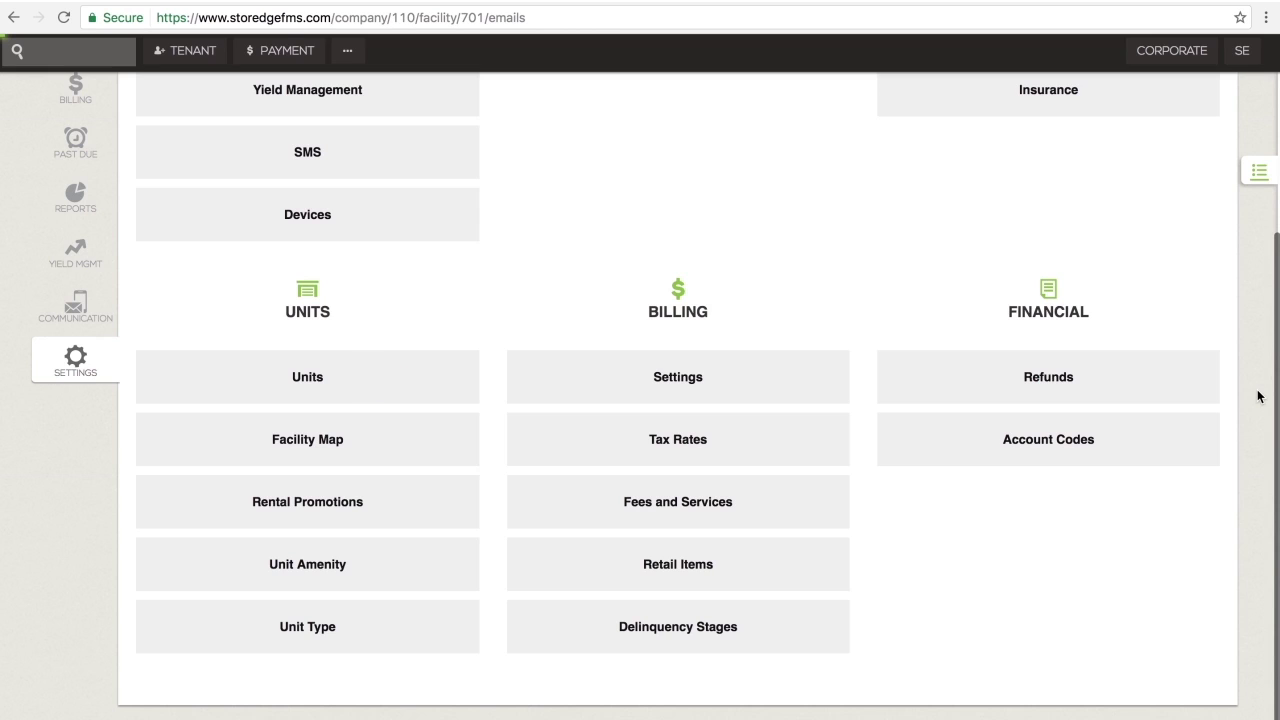
pyautogui.scroll(5, 1258, 396)
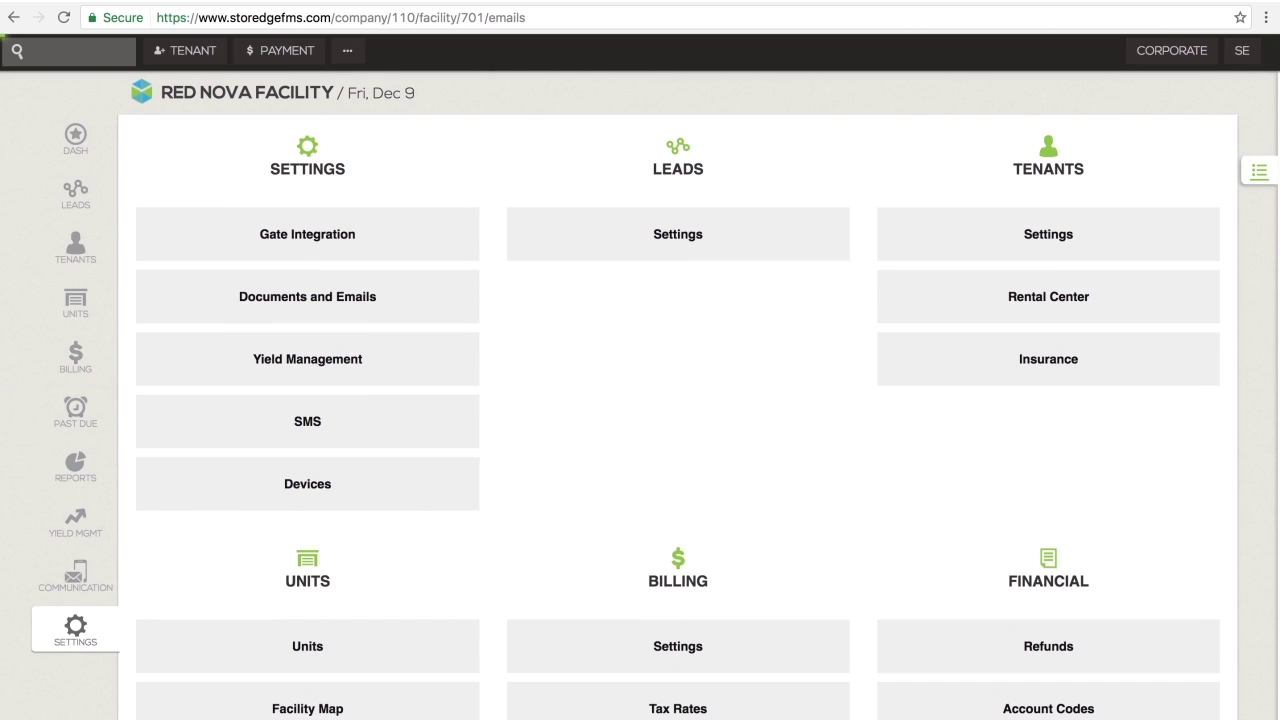